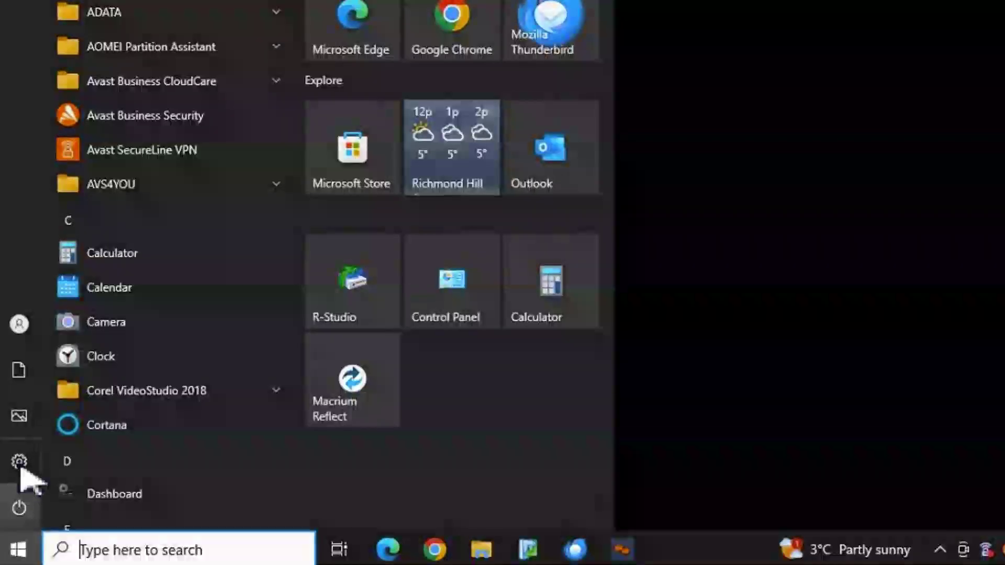
Search Settings for 'file encry', open Manage file encryption certificates, and advance to certificate selection.
click(20, 461)
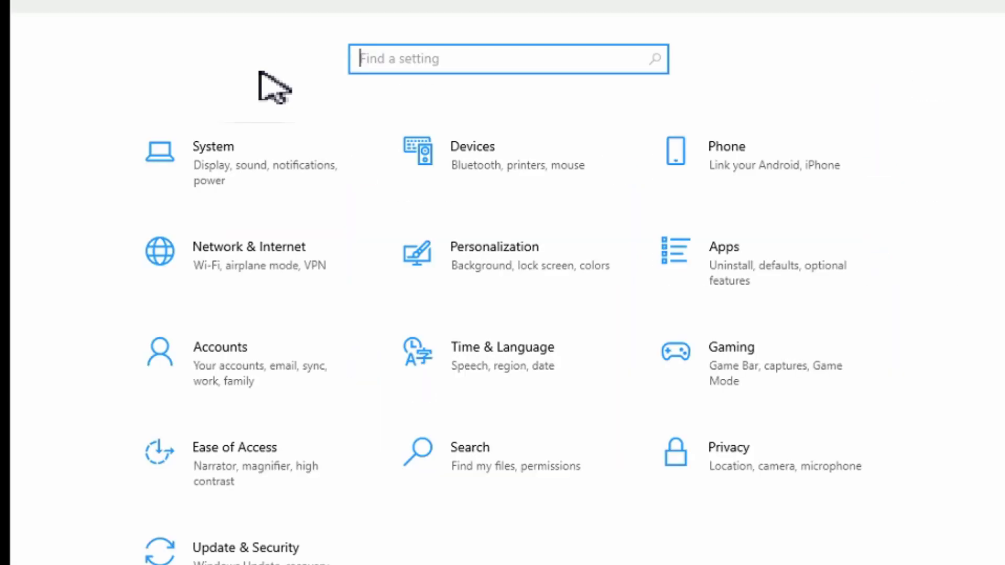
text(file encry)
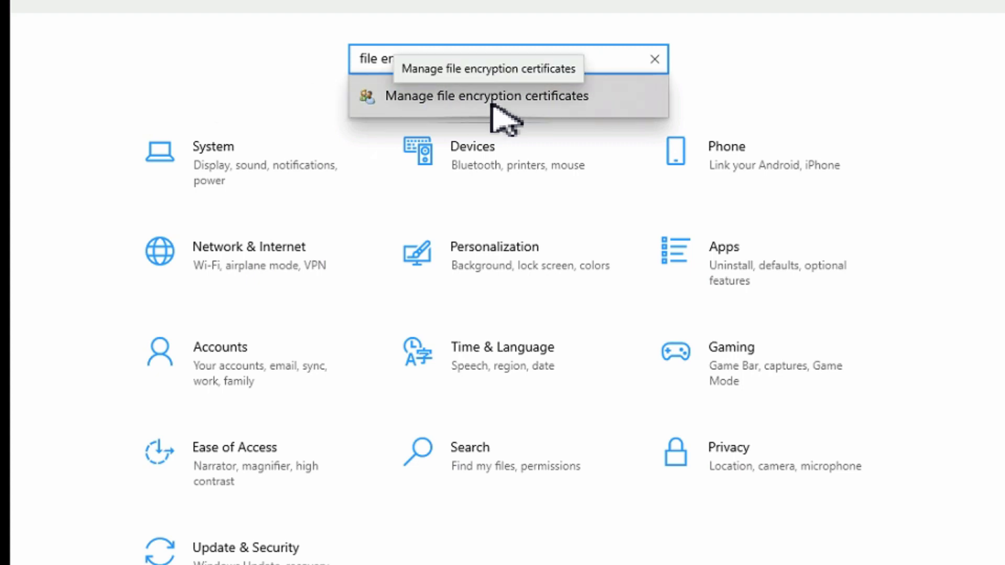
click(492, 105)
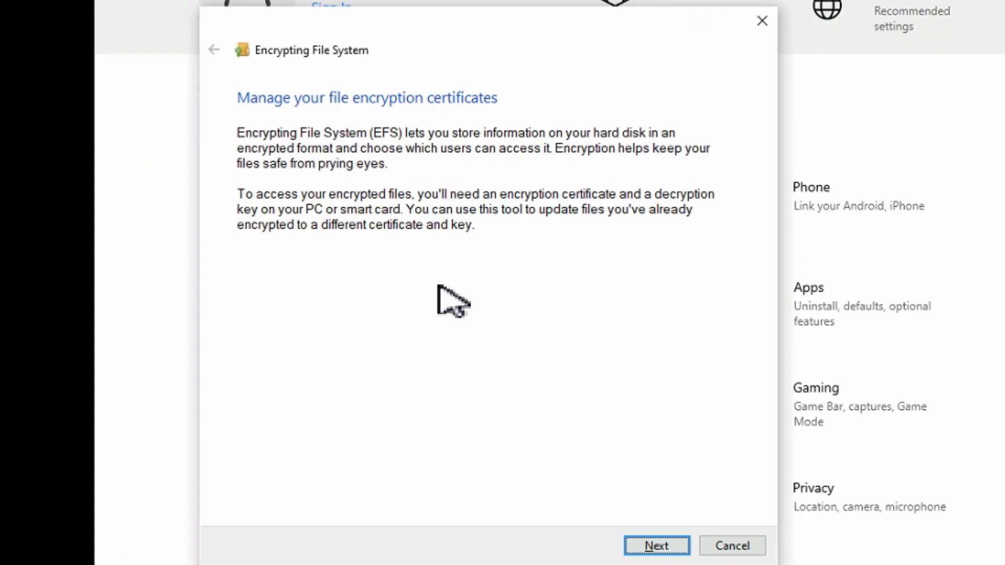
click(654, 546)
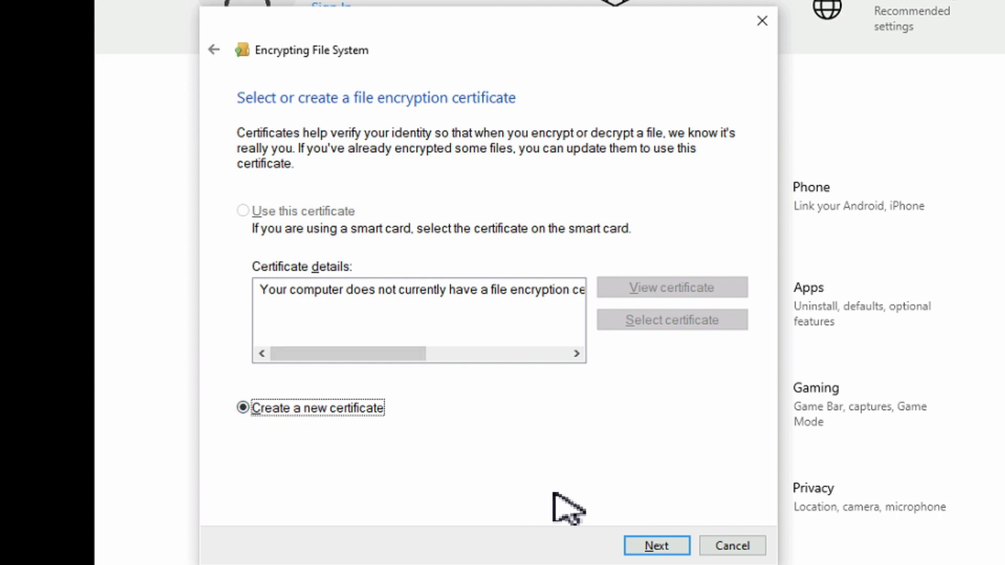
Create a new self-signed file encryption certificate stored on this computer.
click(649, 545)
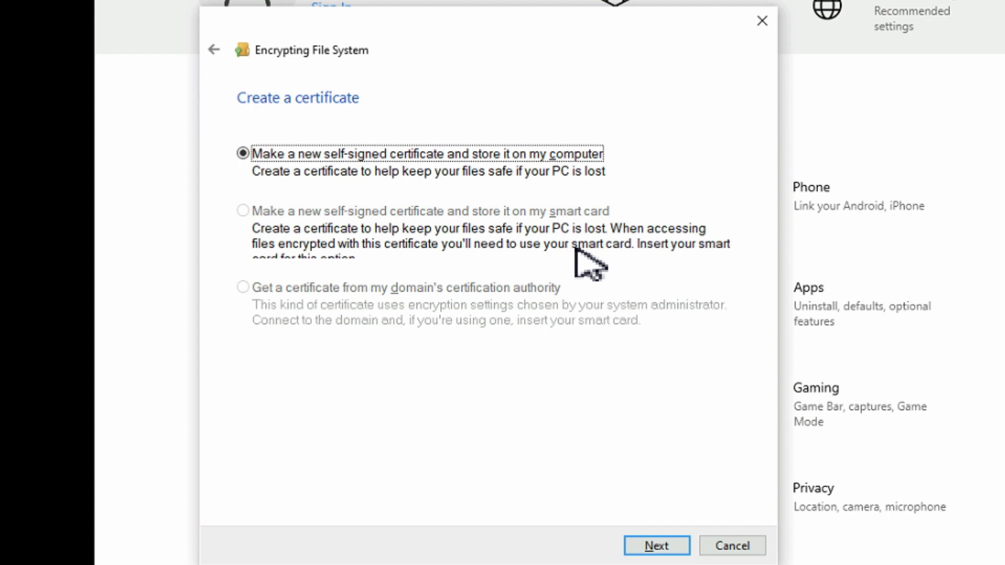
click(656, 546)
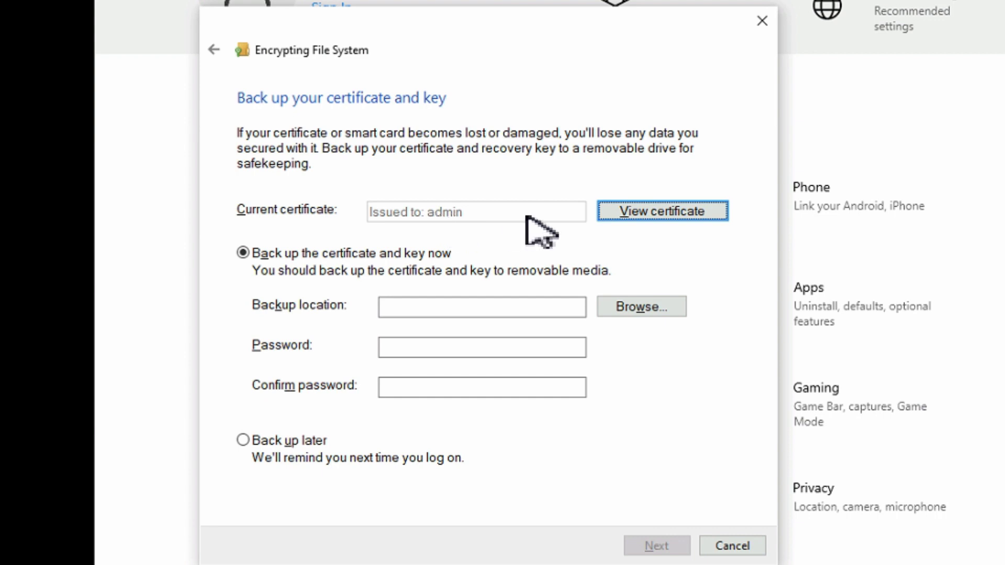
Review the new certificate, then set its backup to the D: Documents folder with a password.
click(648, 211)
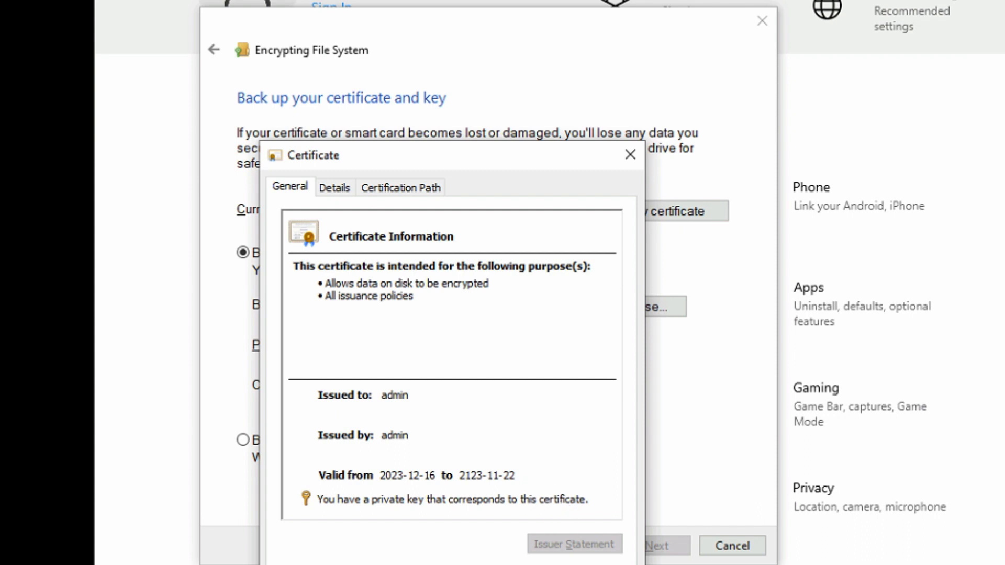
key(Escape)
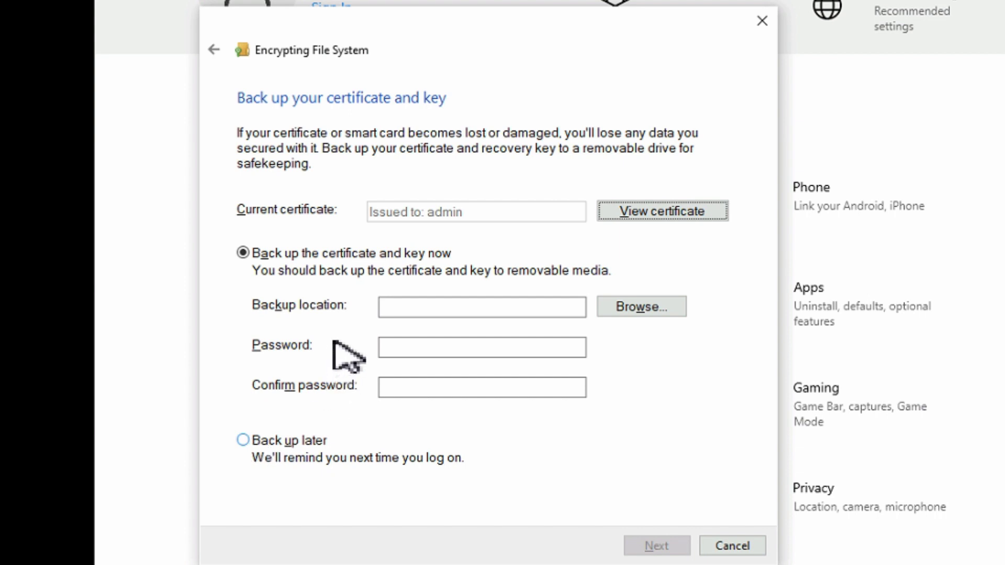
click(432, 317)
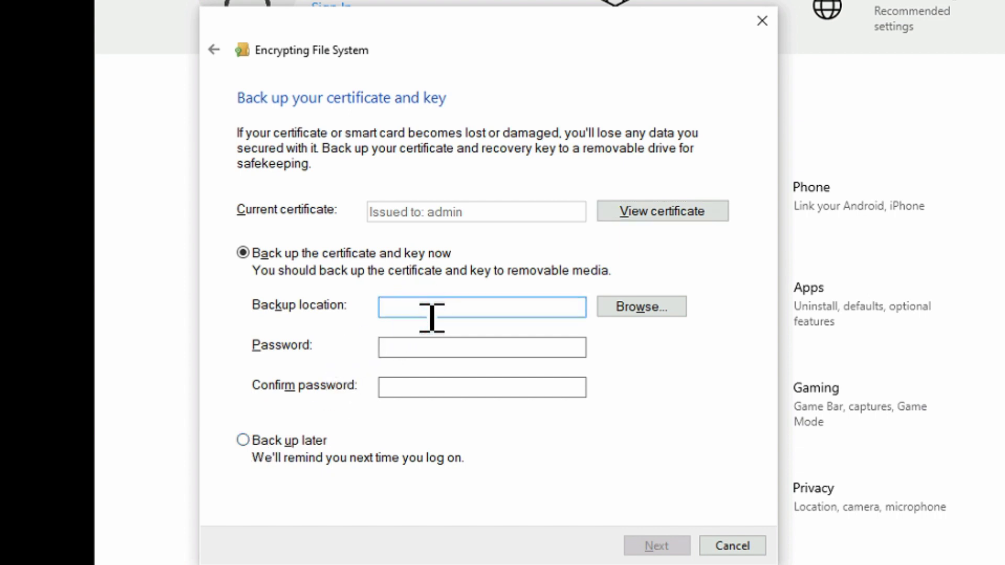
key(ctrl+v)
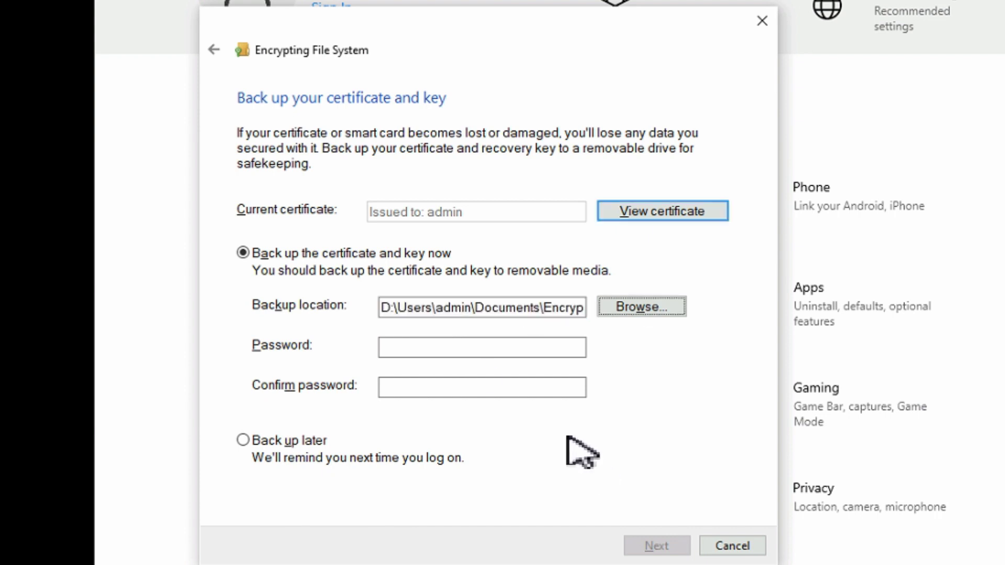
click(416, 348)
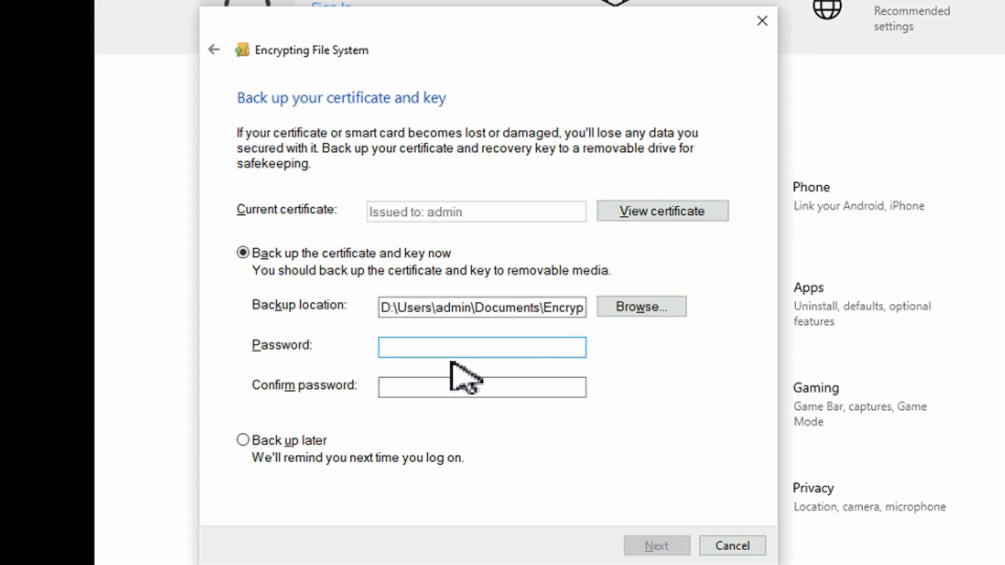
text(••••••••)
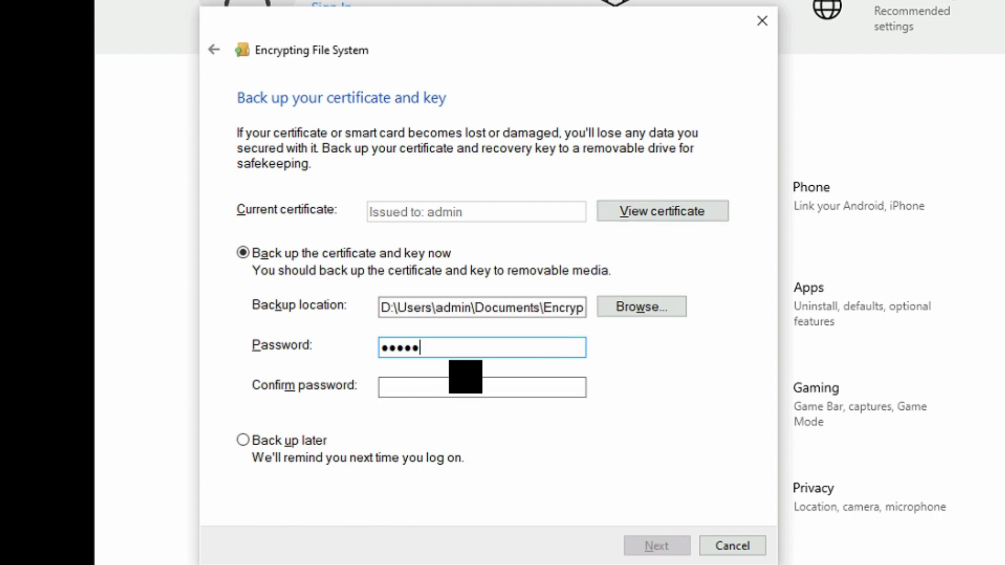
key(Tab)
text(••••••••)
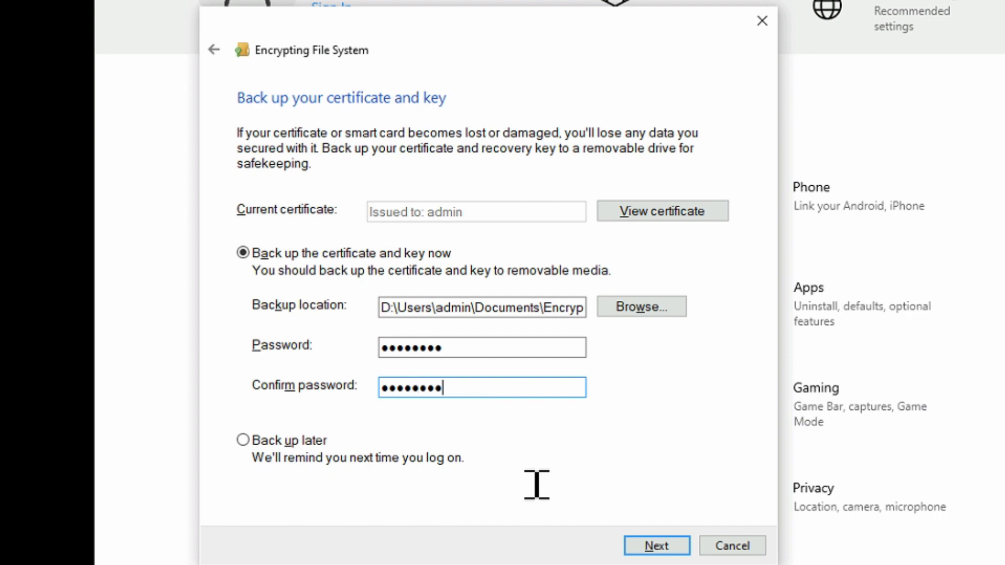
click(658, 546)
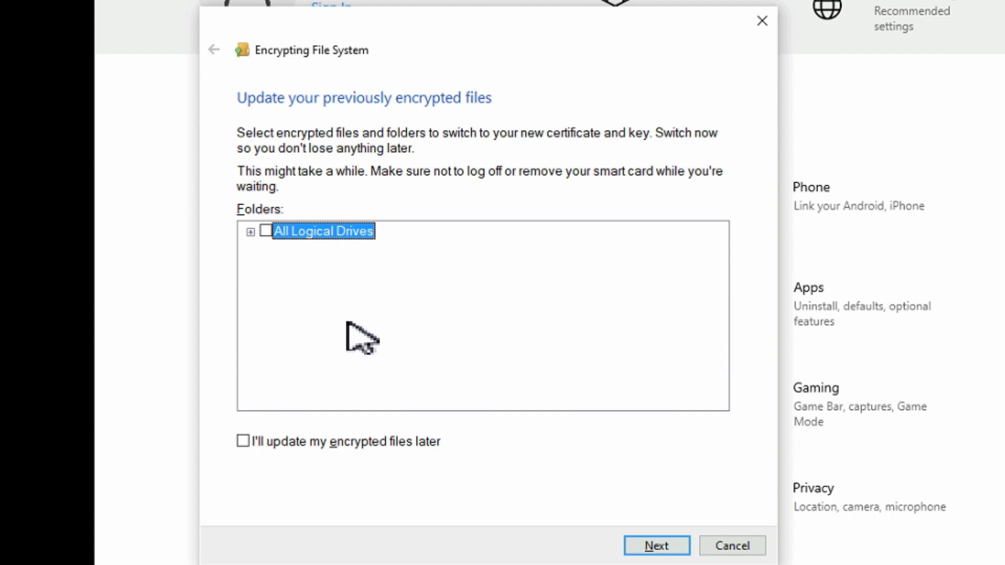
Postpone updating previously encrypted files, finish the Encrypt backup.pfx backup, and close the wizard.
click(250, 231)
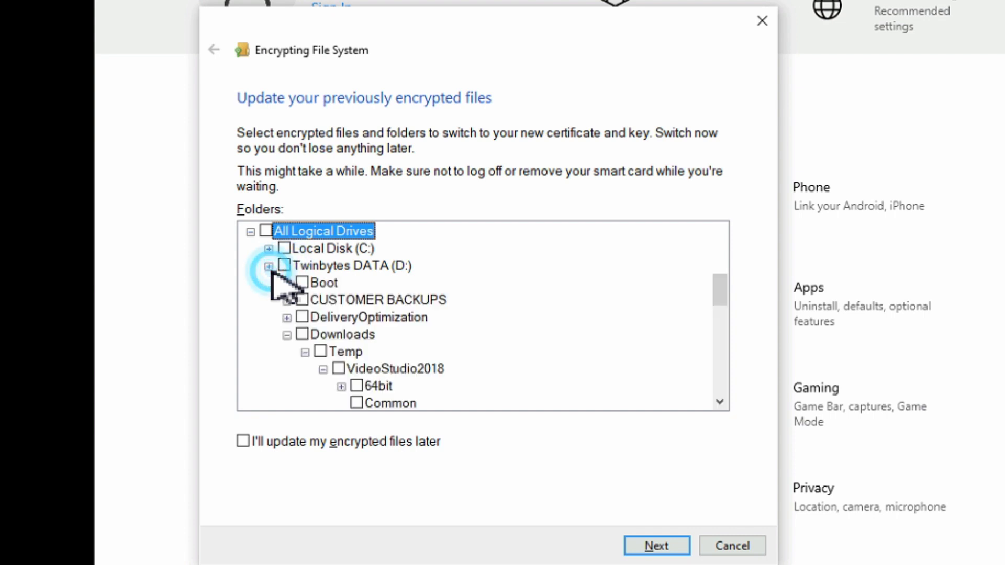
click(269, 265)
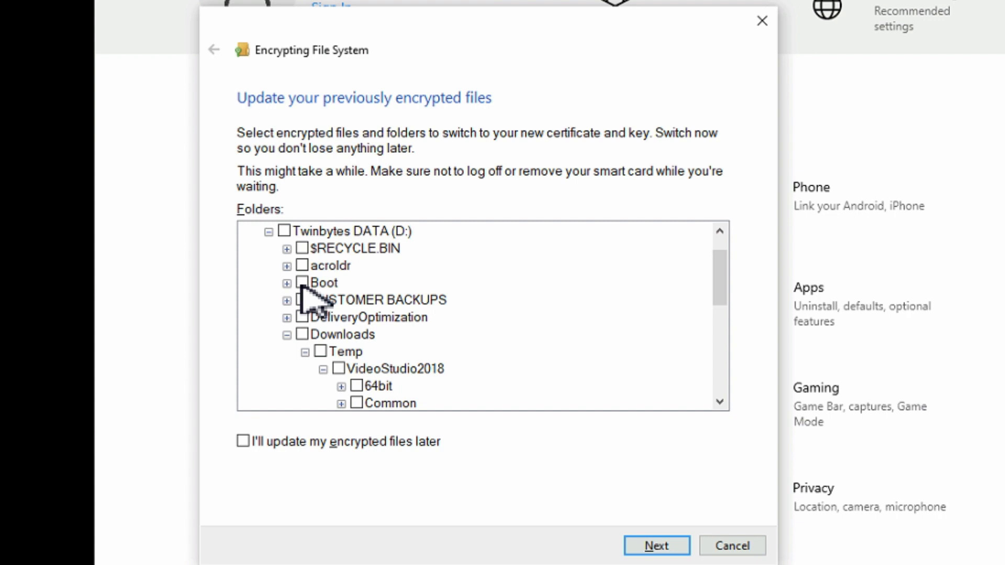
click(302, 334)
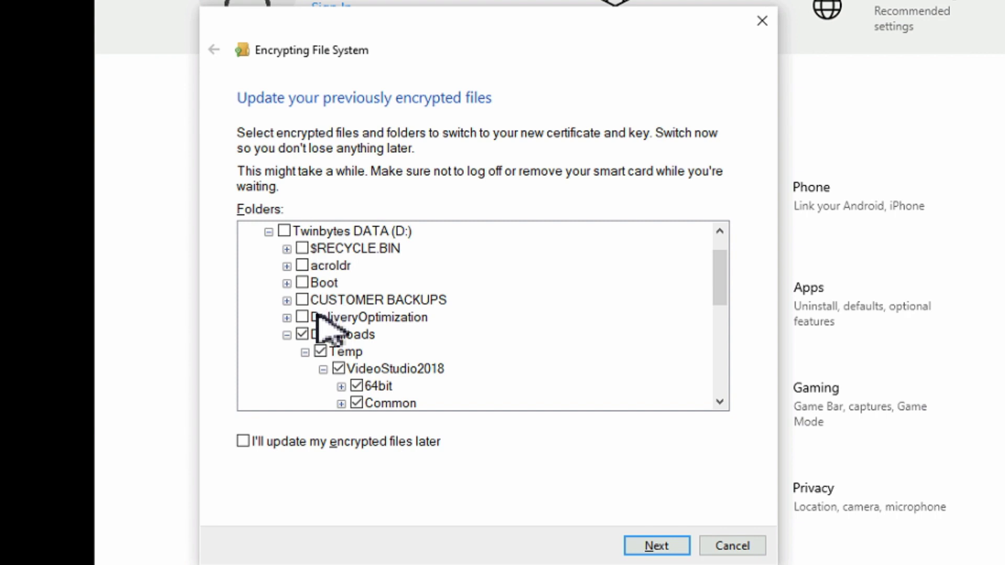
click(302, 335)
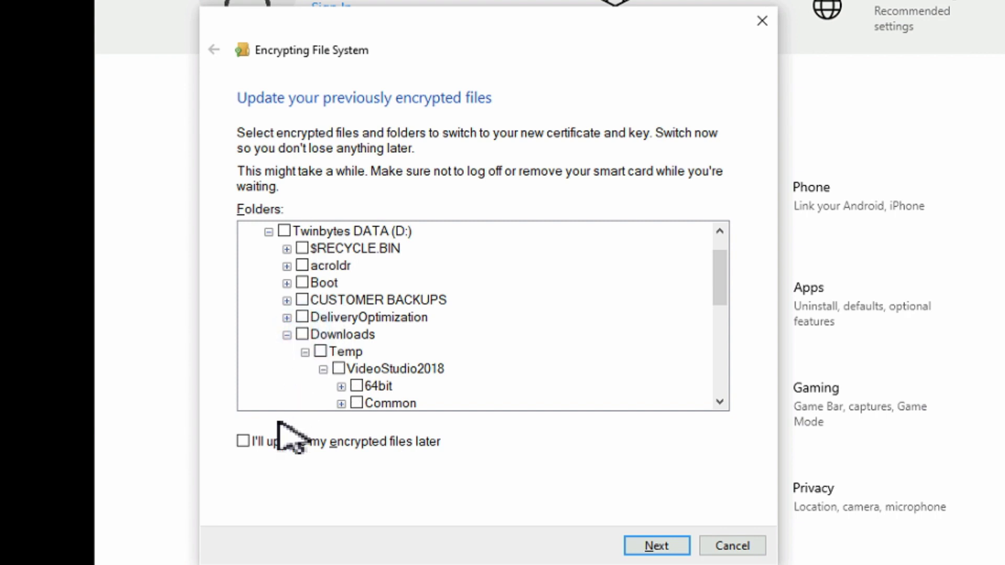
click(243, 441)
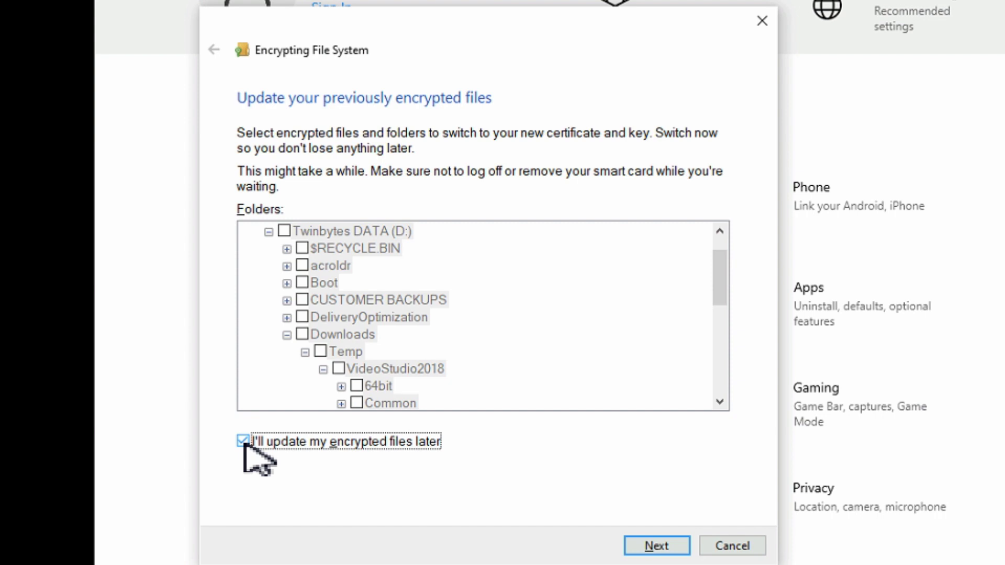
click(659, 546)
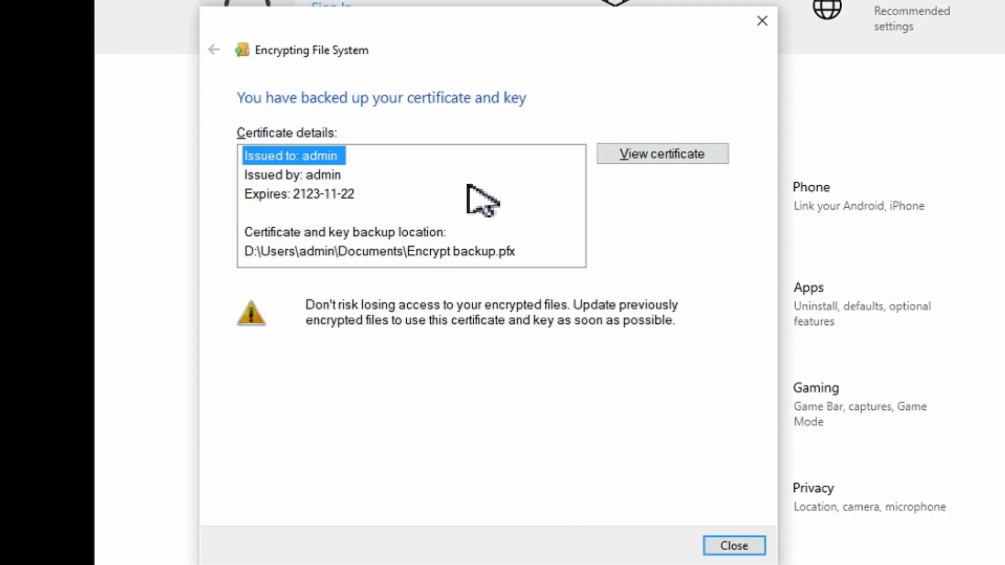
click(725, 546)
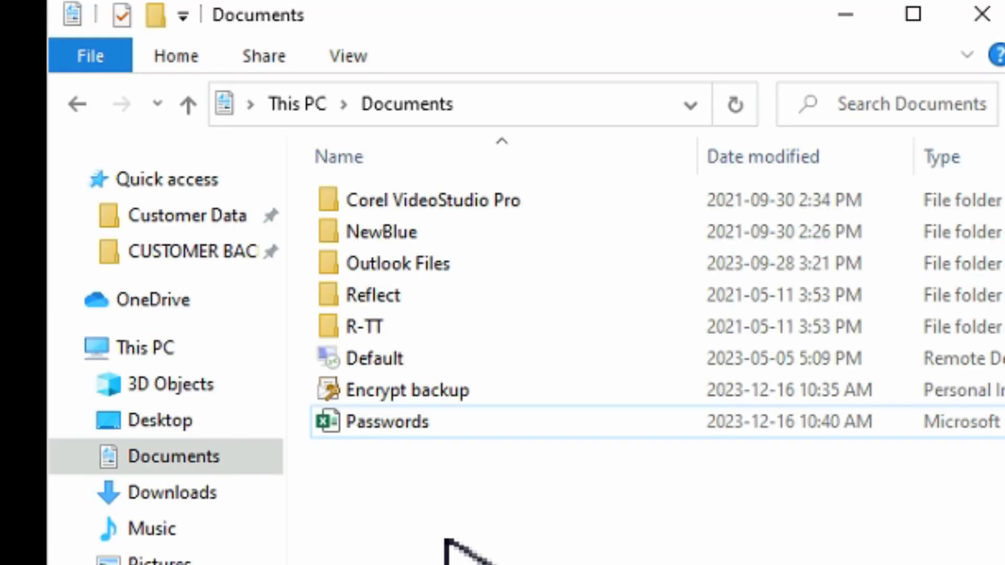
Open the Encrypt backup certificate file, then select the Passwords spreadsheet and bring up its menu.
double_click(397, 390)
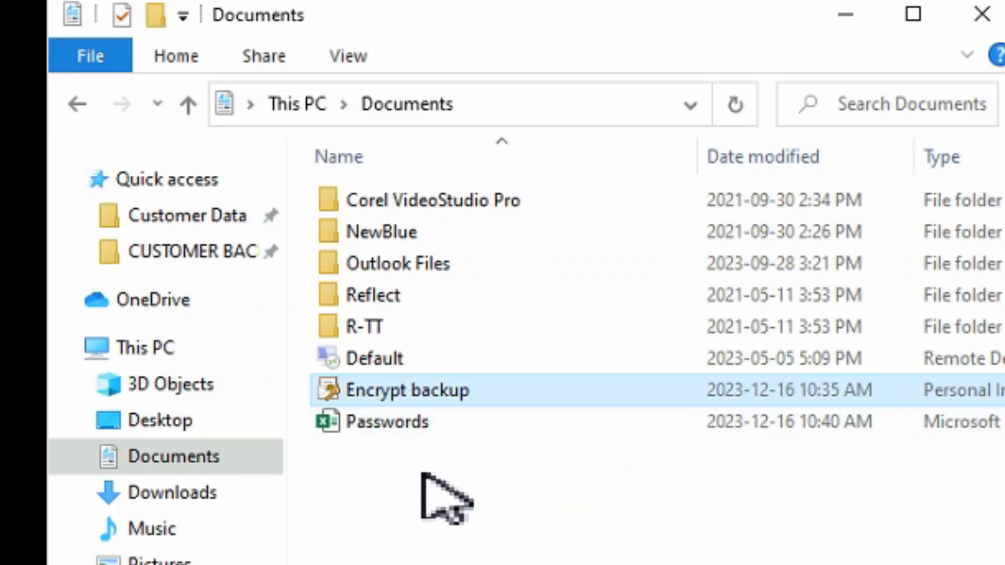
click(429, 494)
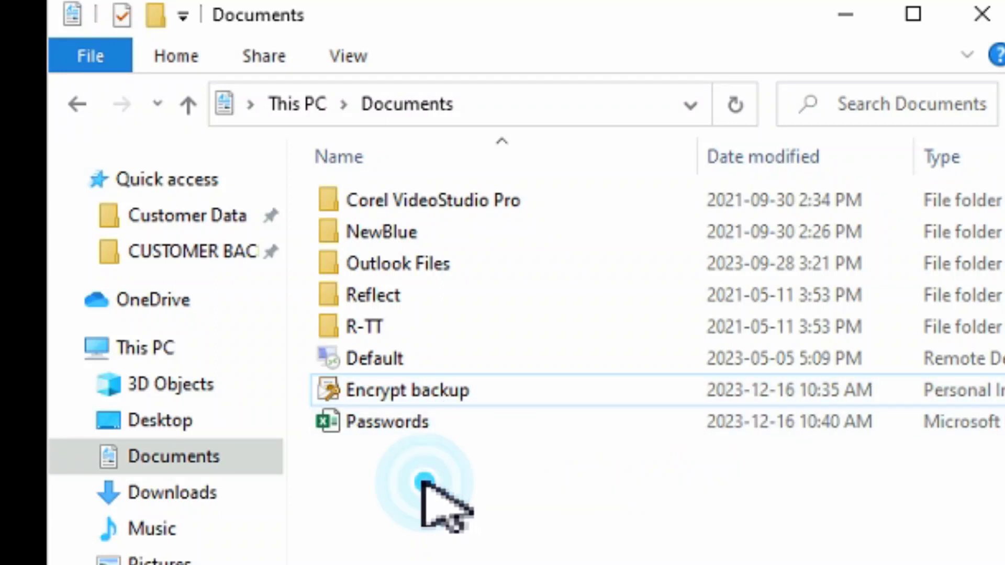
click(369, 426)
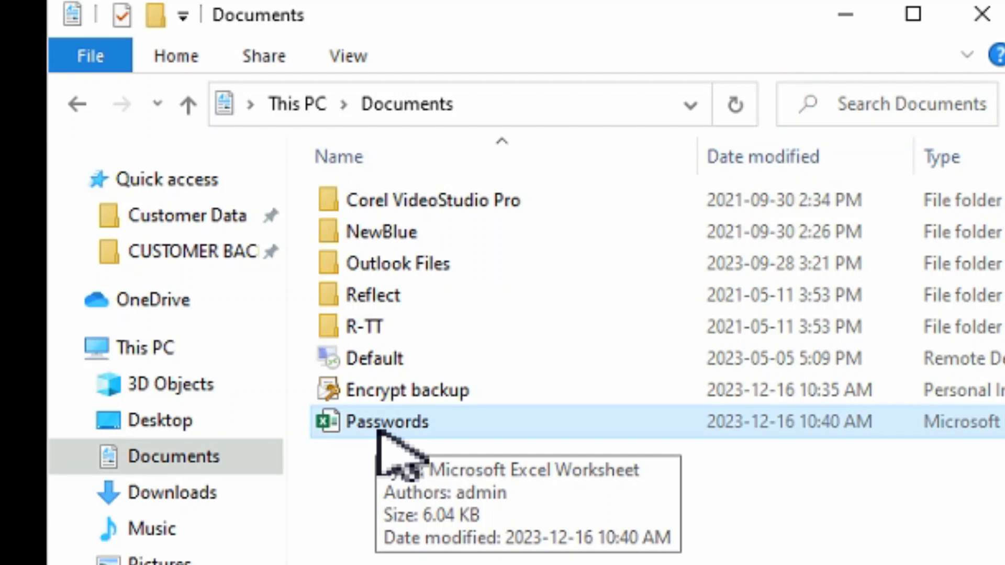
right_click(377, 428)
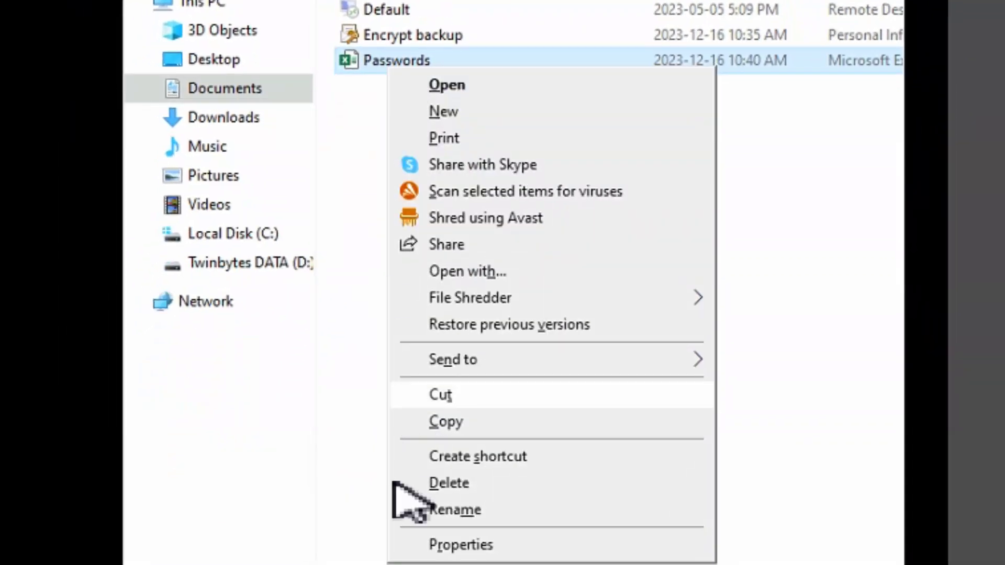
Tick Encrypt contents in the Passwords file's Advanced Attributes and apply the change.
click(460, 547)
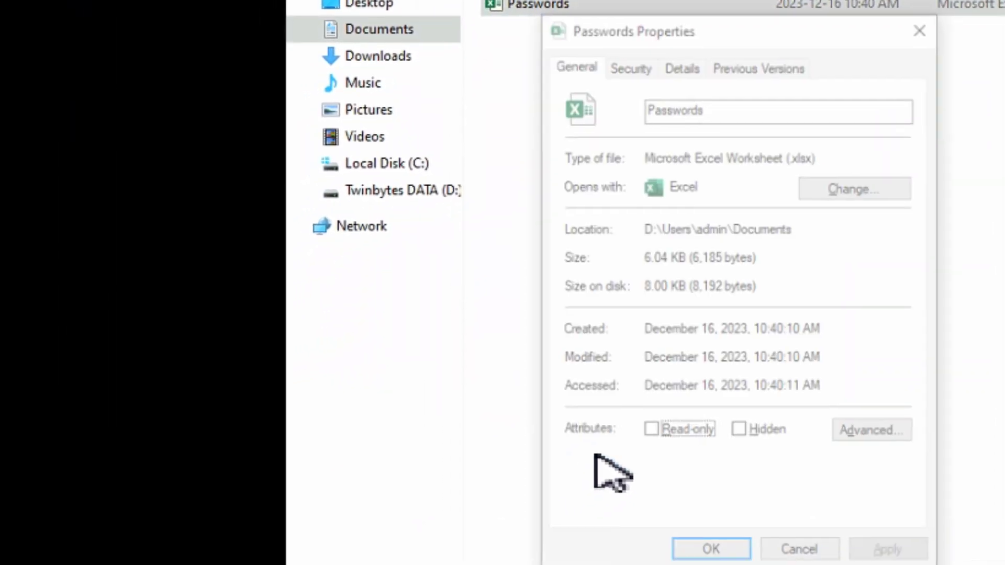
click(887, 425)
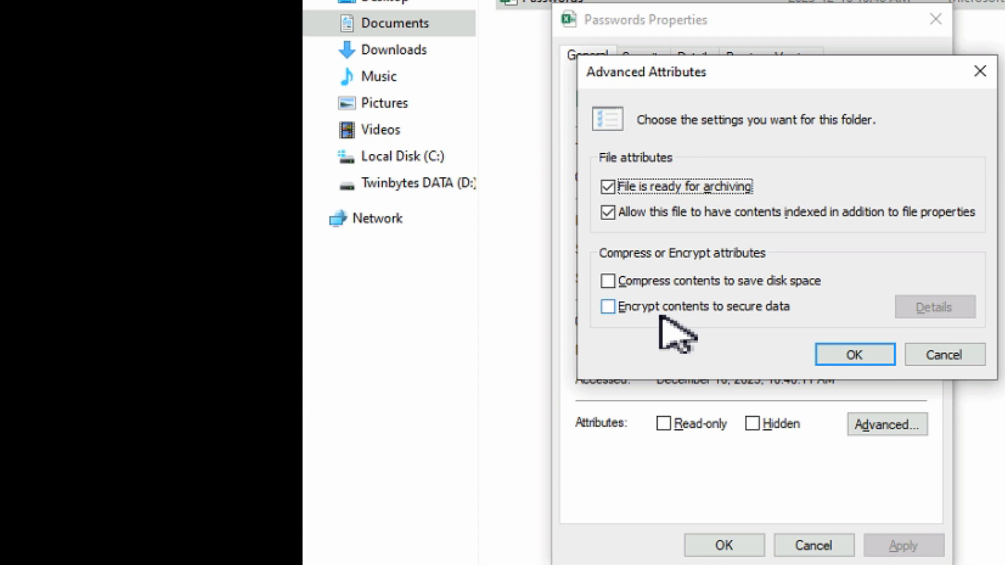
click(607, 306)
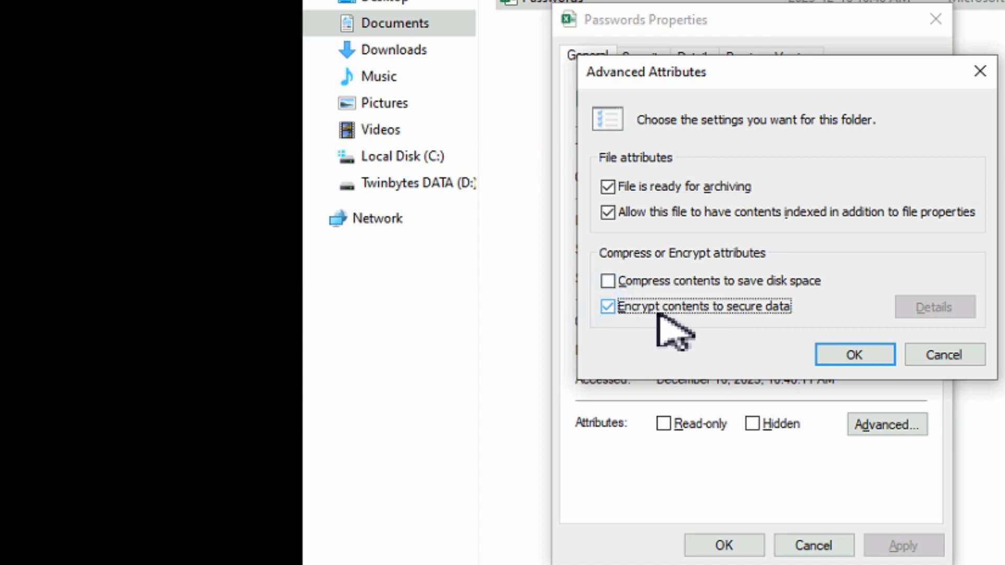
click(857, 355)
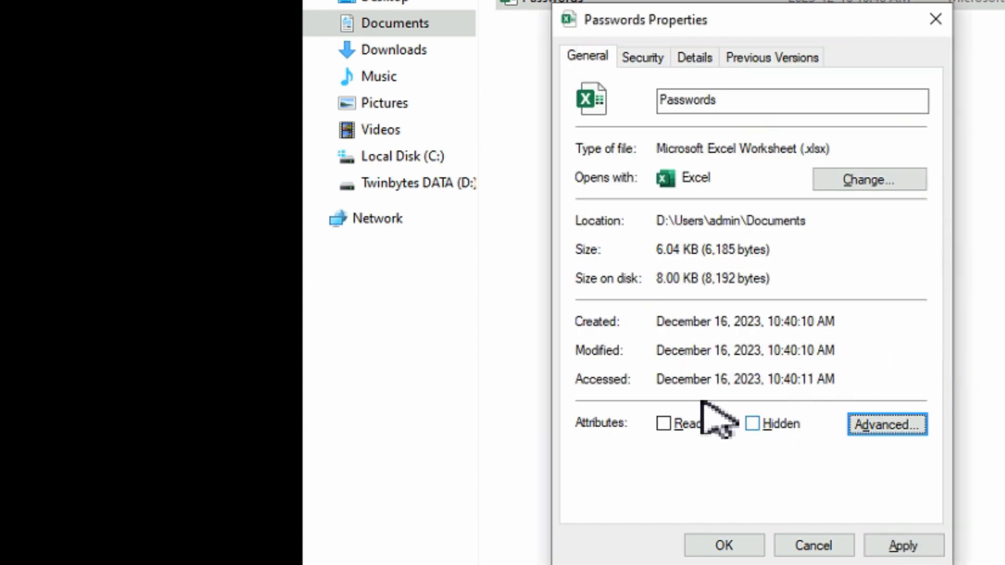
click(904, 547)
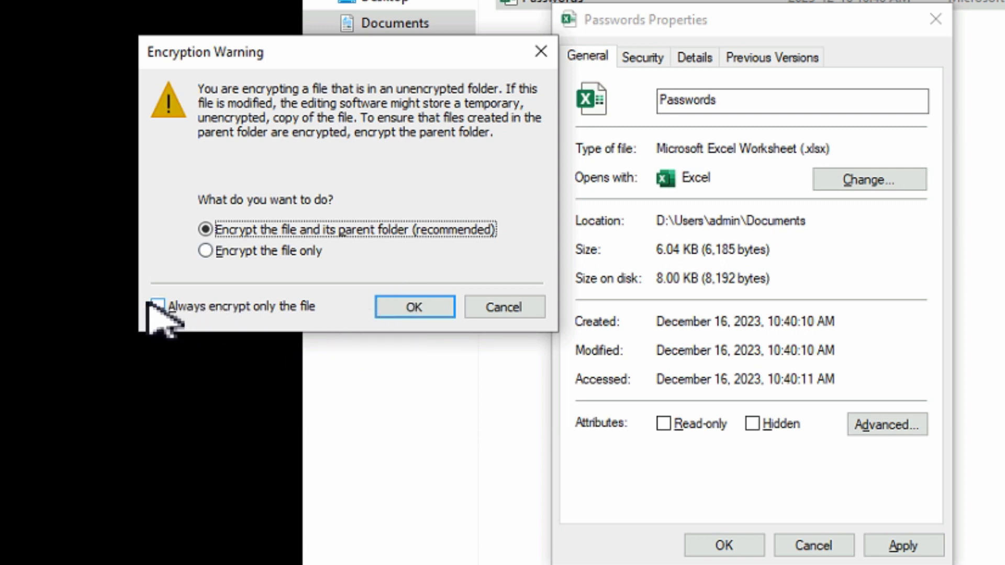
Encrypt the Passwords file together with its parent folder and close its Properties.
click(158, 306)
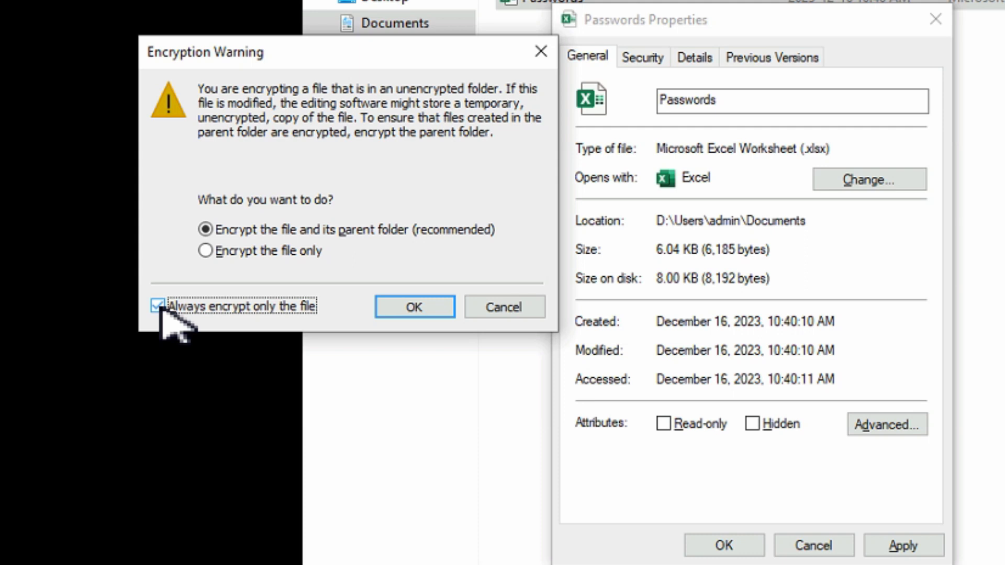
click(158, 305)
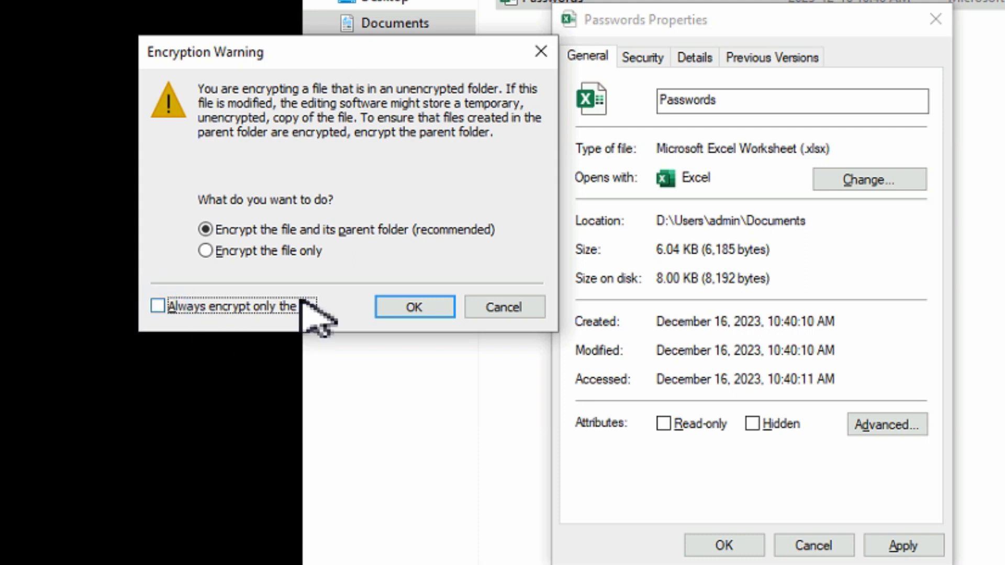
click(407, 231)
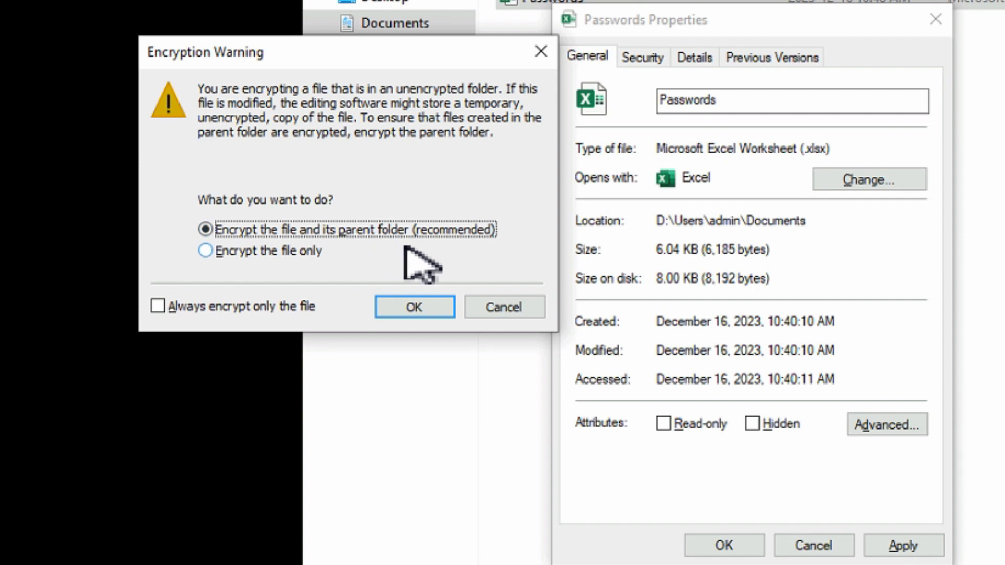
click(406, 306)
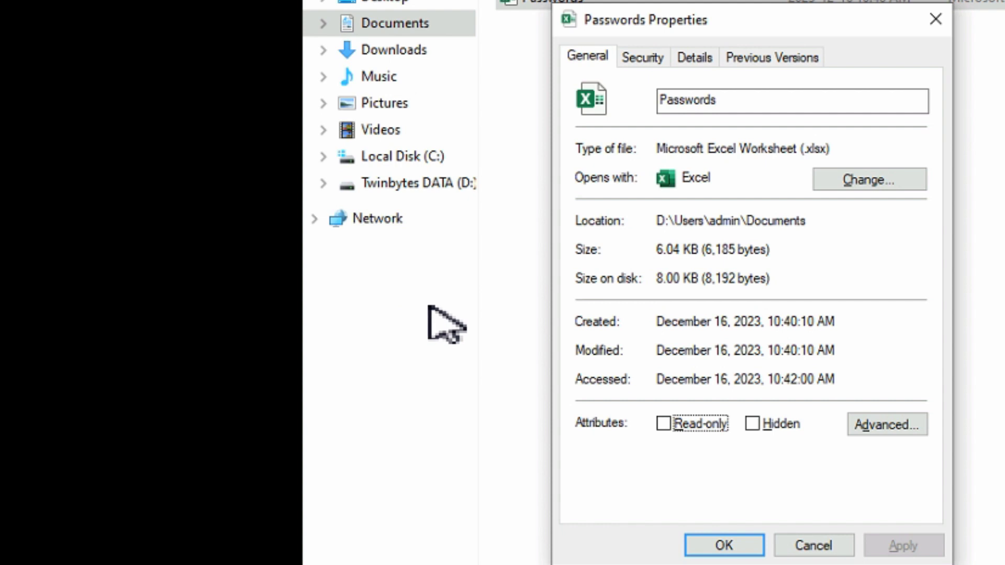
click(708, 545)
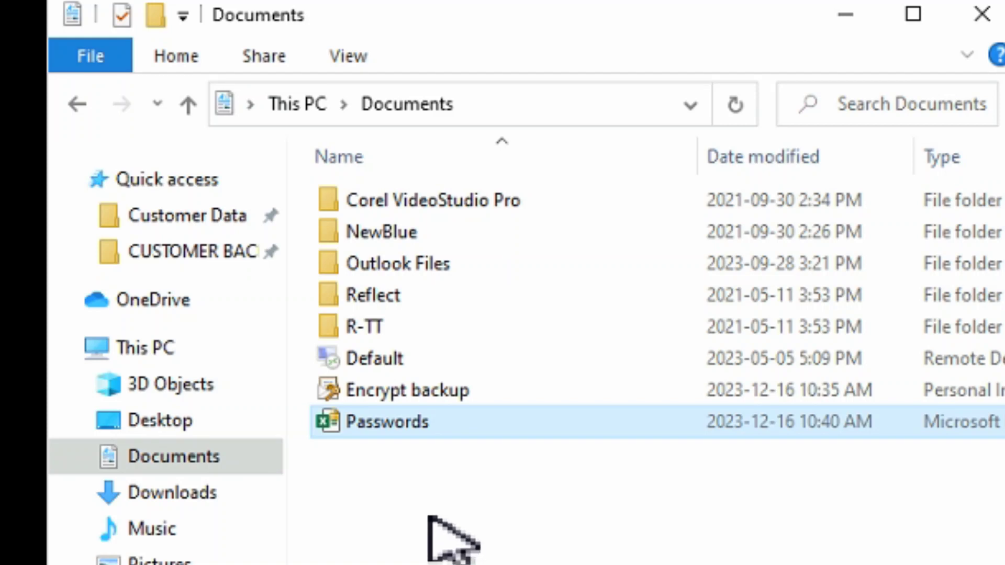
click(366, 451)
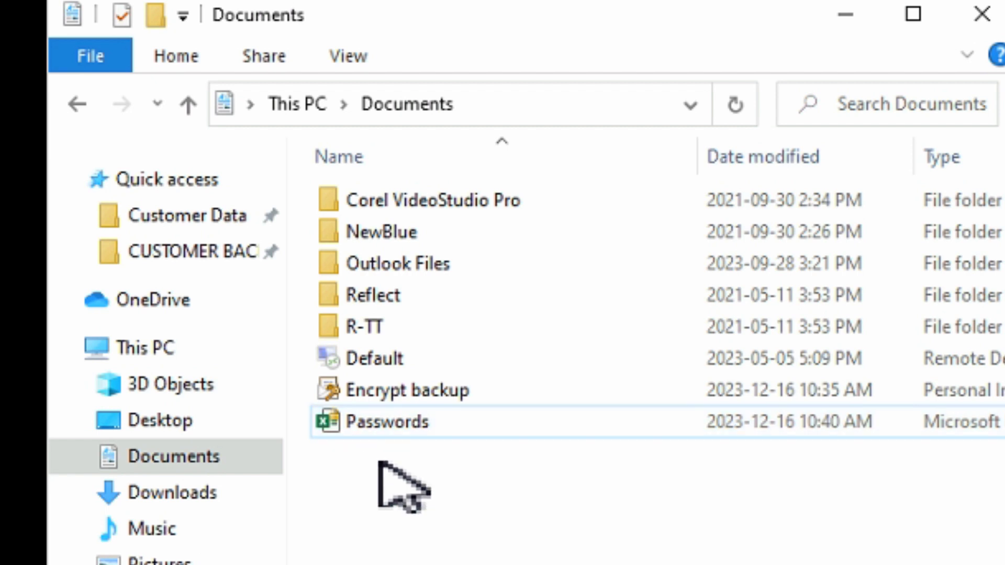
Show Documents as large icons to check the padlock on Passwords, then go to This PC.
key(ctrl+shift+2)
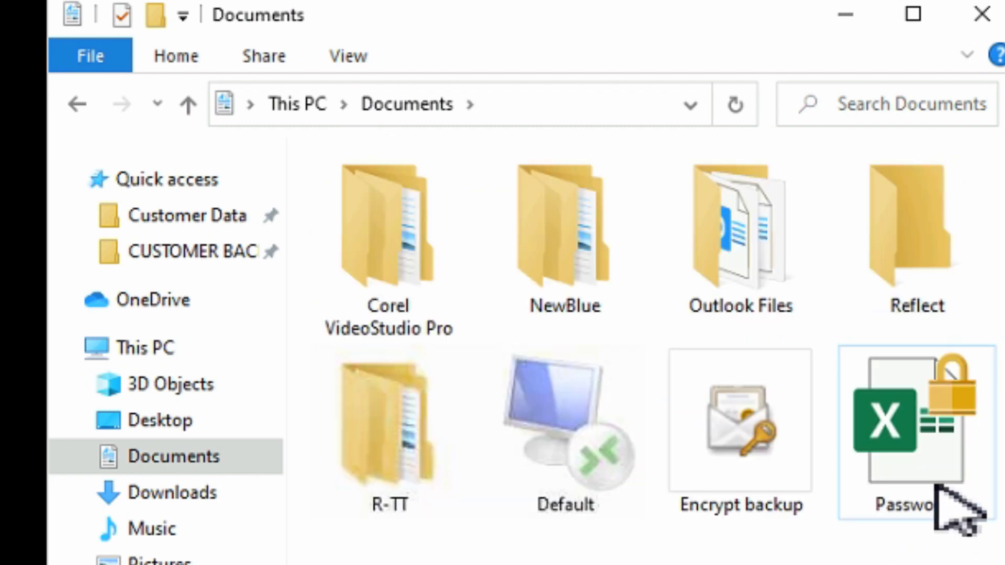
mouse_move(962, 460)
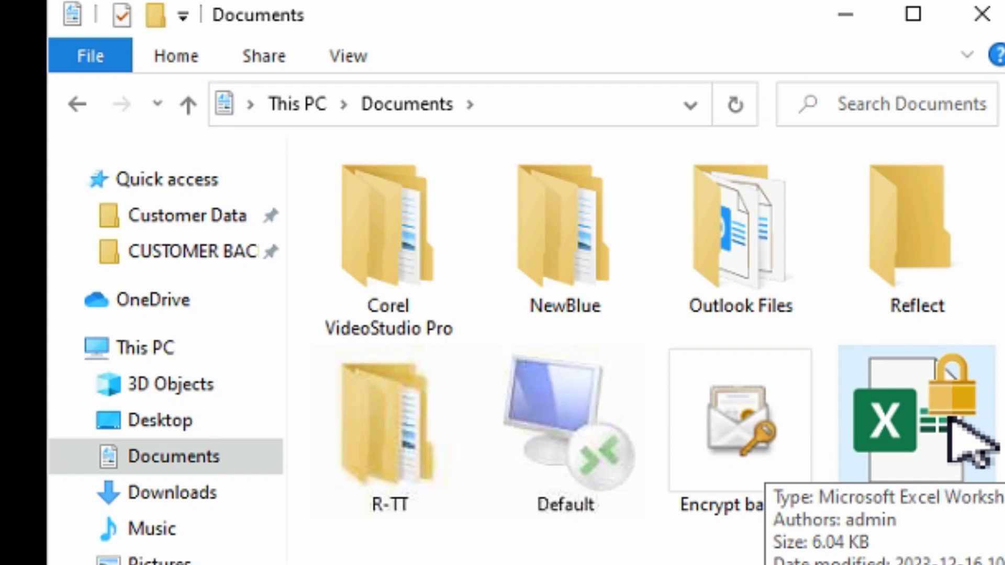
click(295, 100)
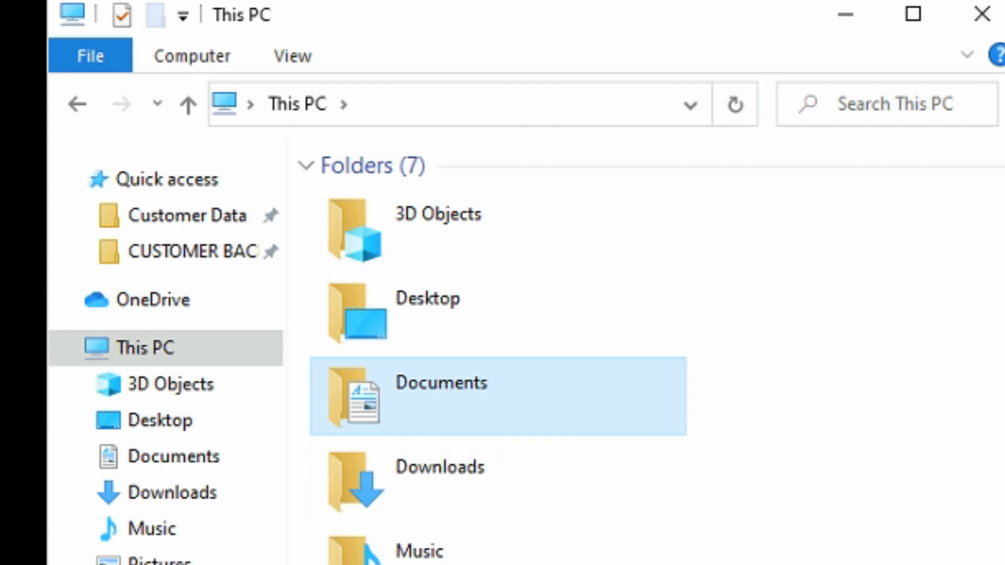
In Users > admin, confirm the locked Documents folder has Encrypt contents ticked, changing nothing.
double_click(587, 389)
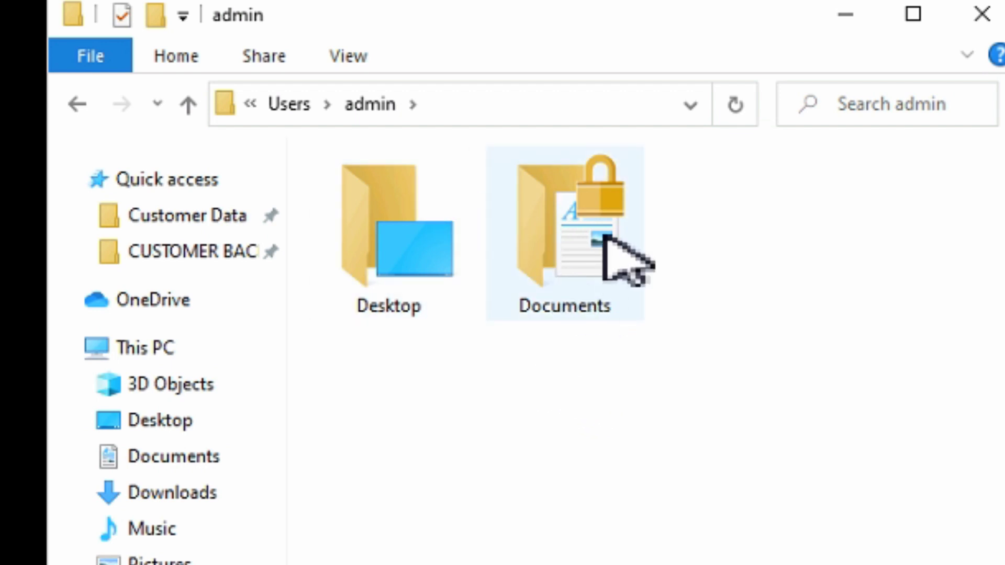
mouse_move(630, 213)
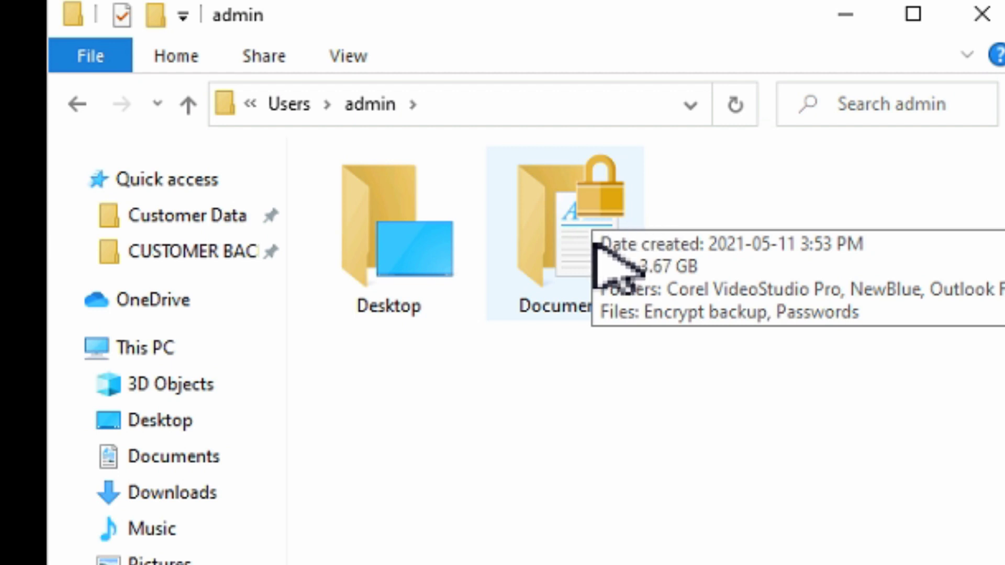
click(576, 236)
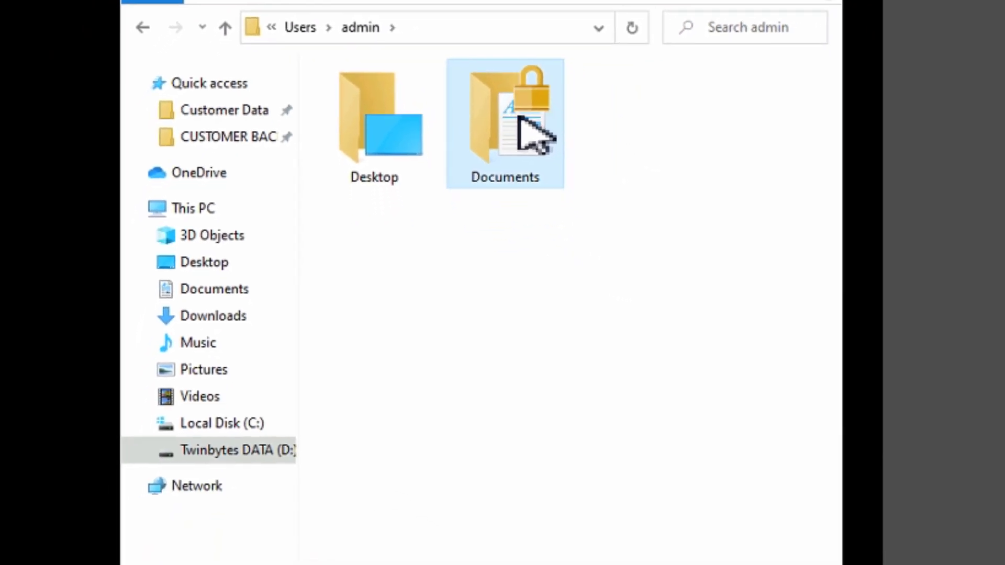
right_click(519, 117)
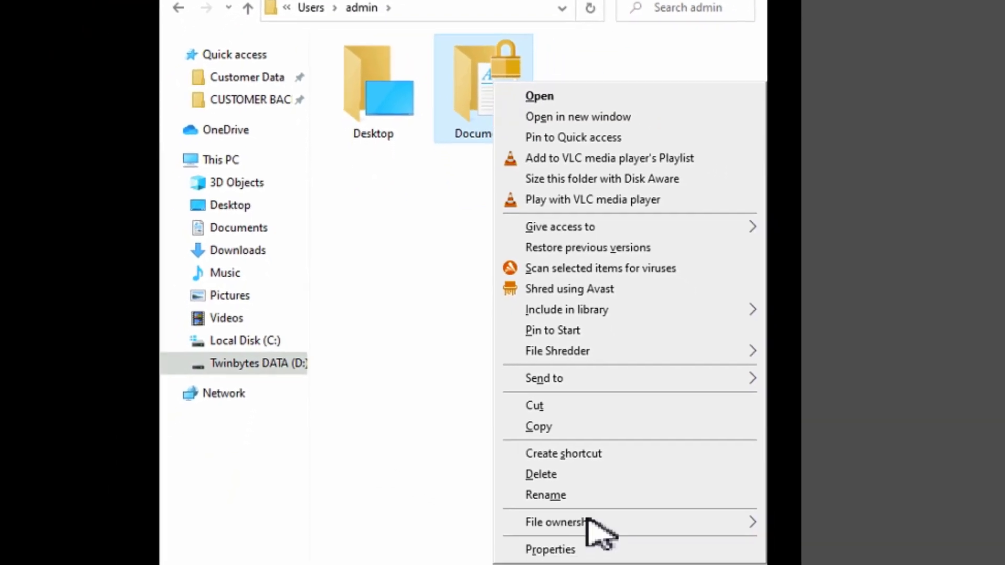
click(573, 547)
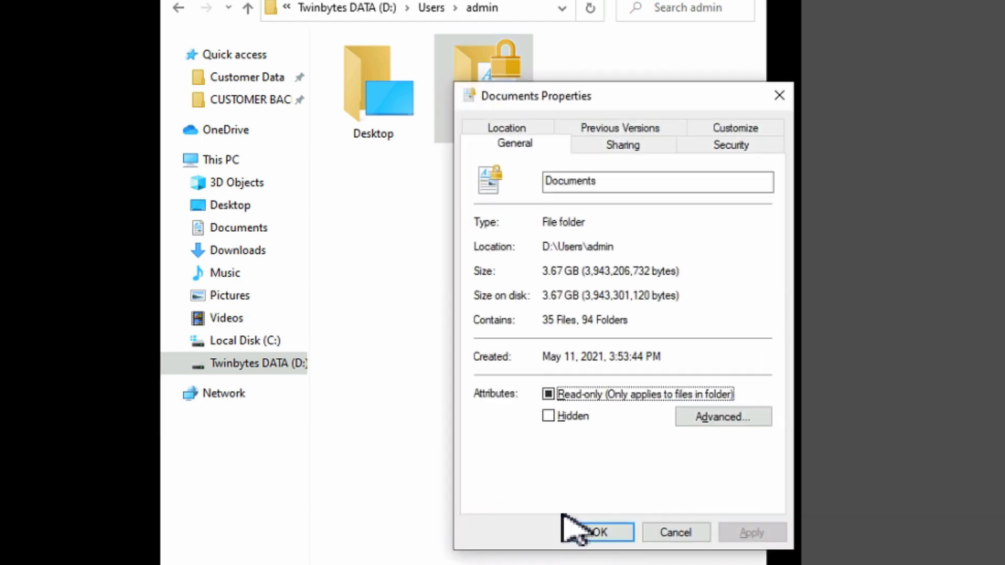
click(701, 418)
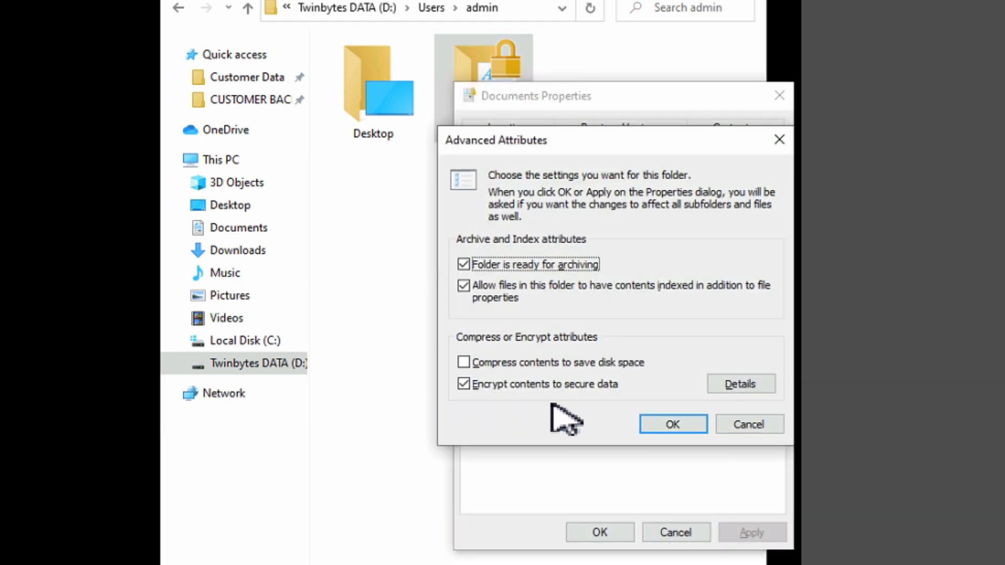
click(746, 424)
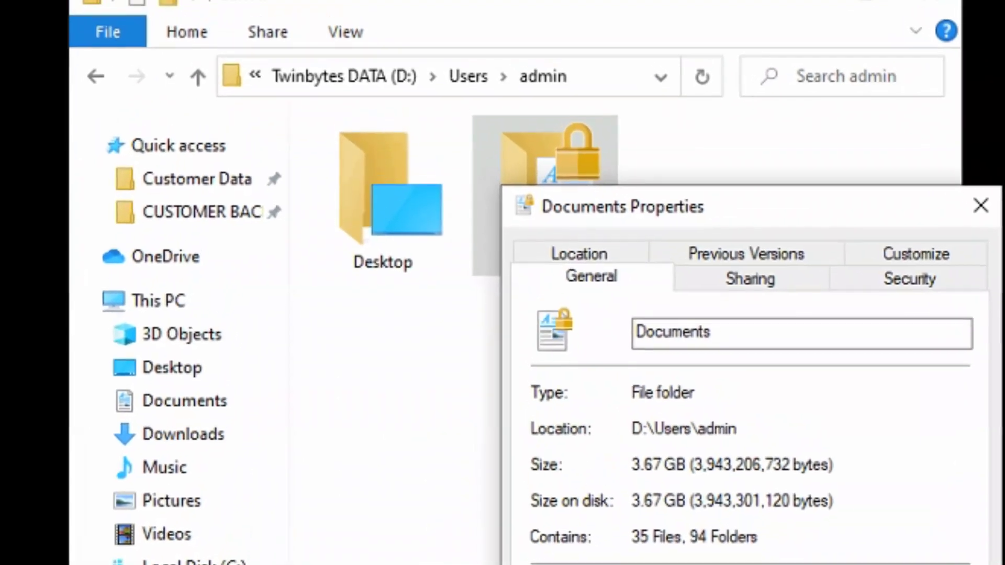
key(Escape)
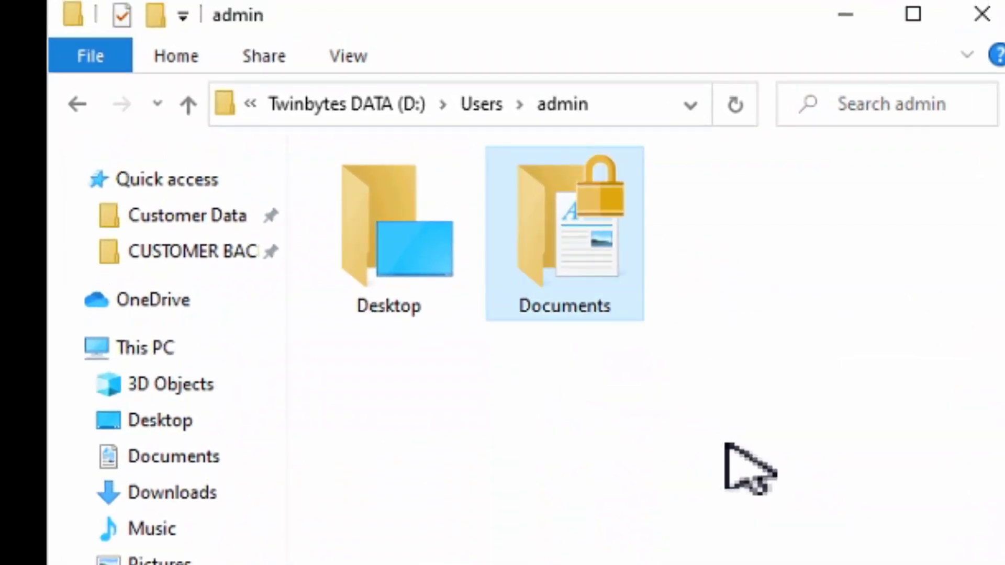
double_click(576, 279)
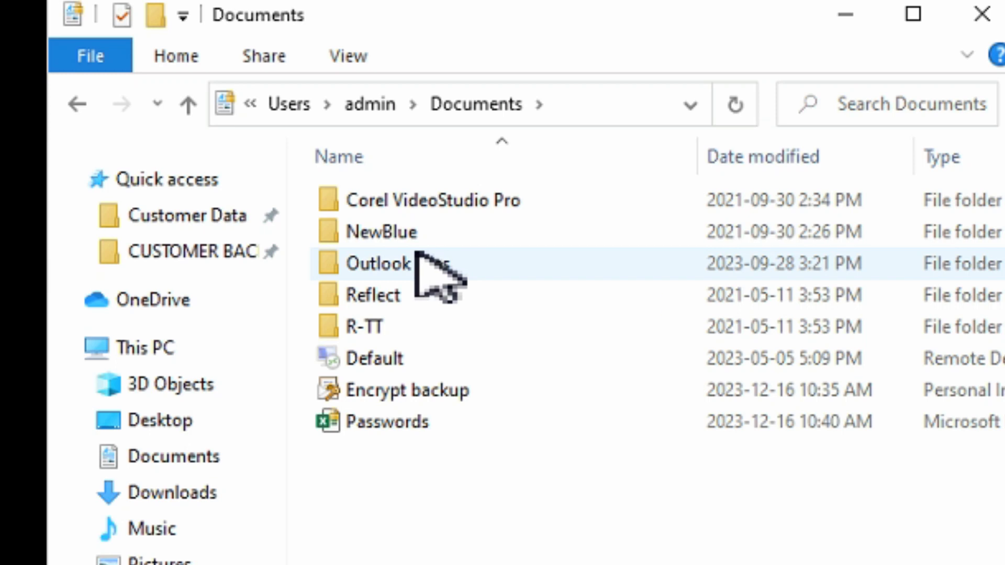
right_click(403, 261)
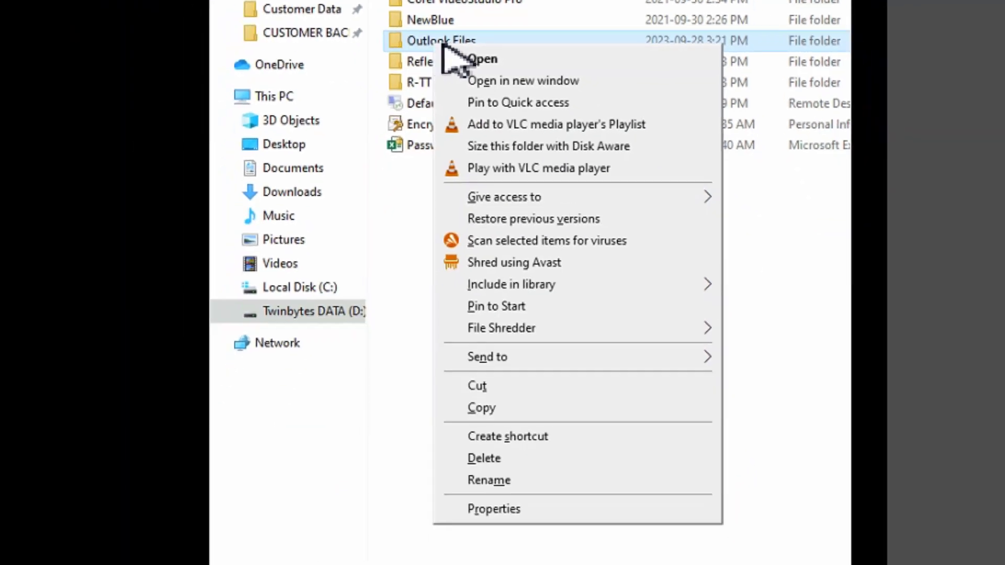
click(529, 511)
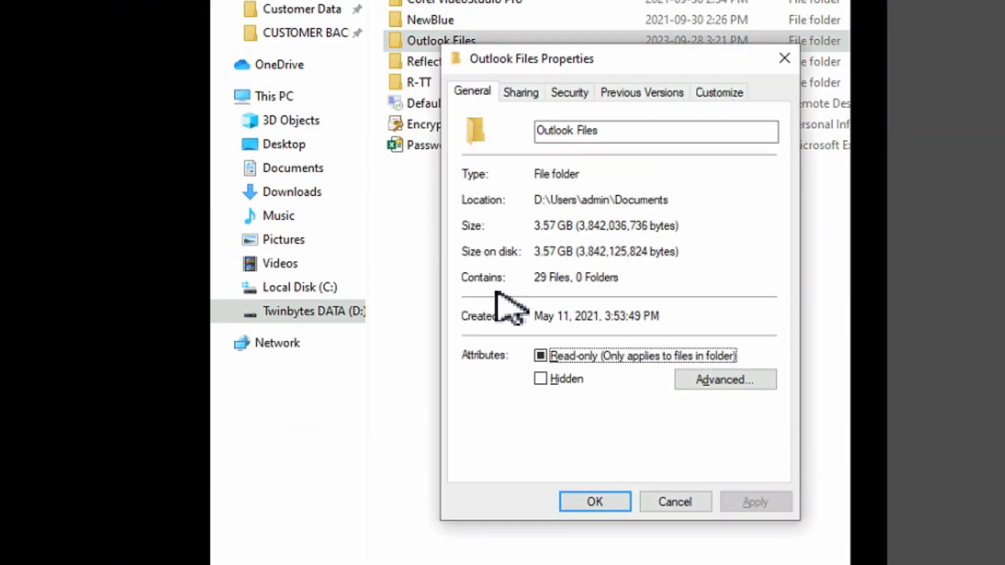
click(724, 381)
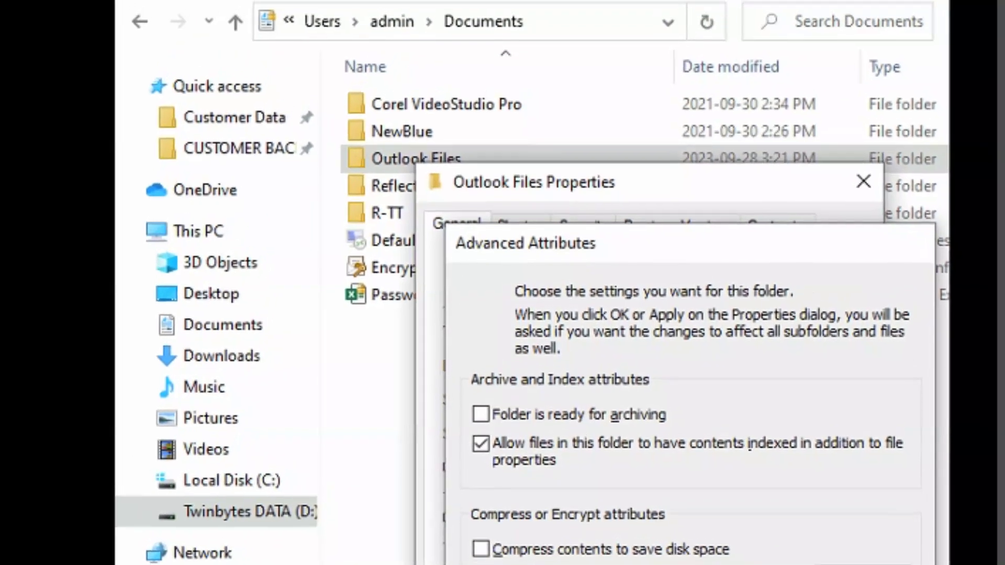
key(Escape)
key(Escape)
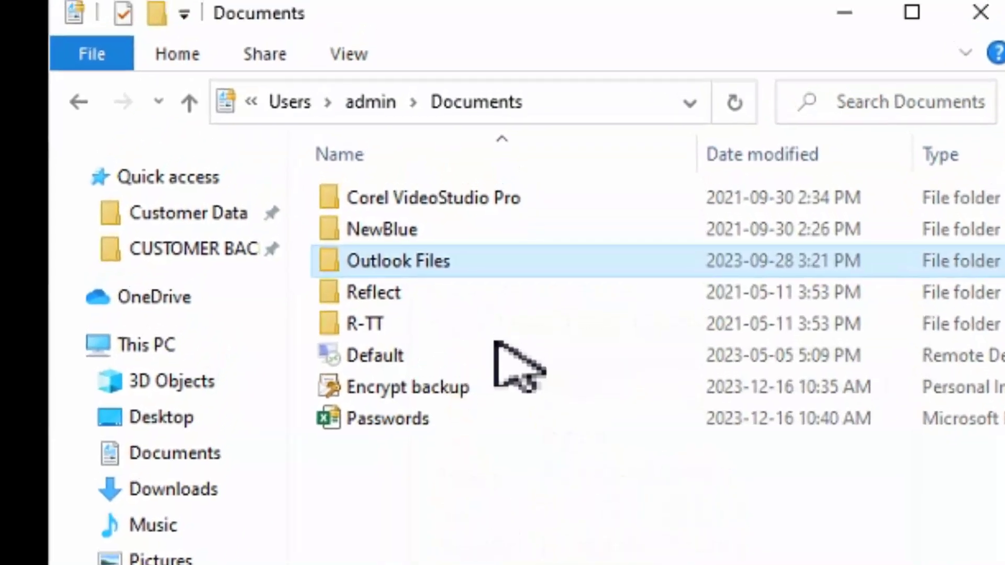
double_click(411, 200)
double_click(411, 200)
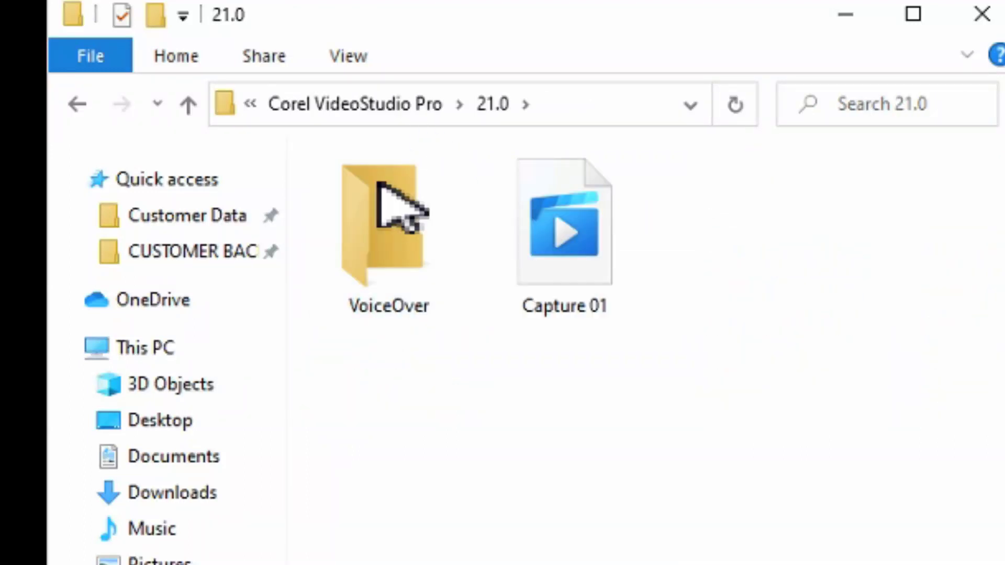
click(562, 281)
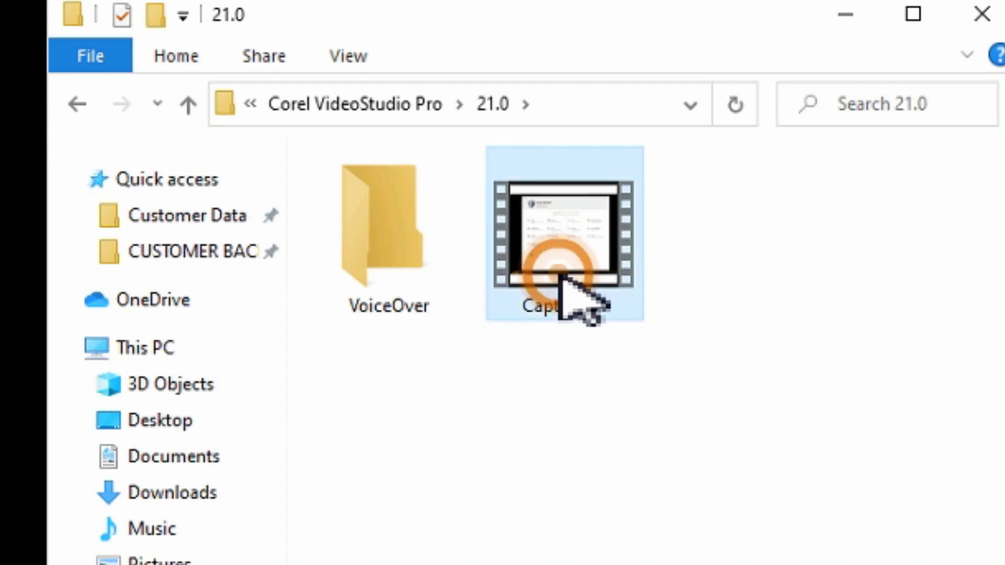
right_click(563, 281)
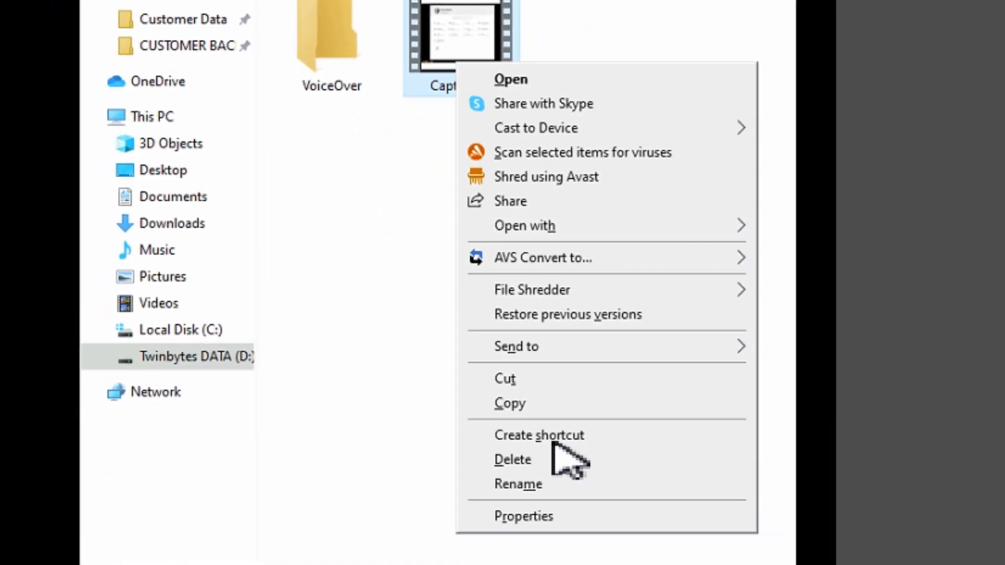
click(559, 518)
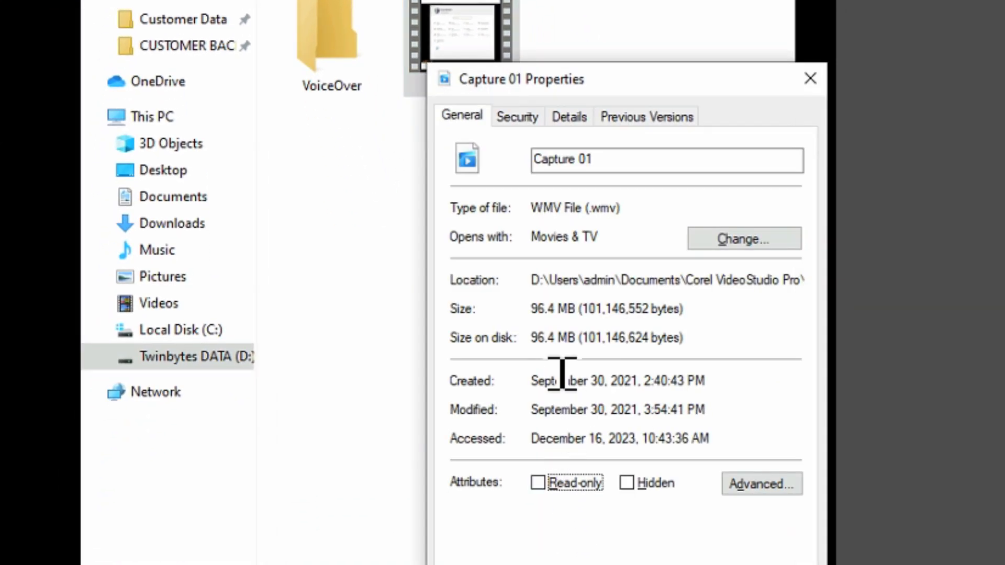
click(762, 485)
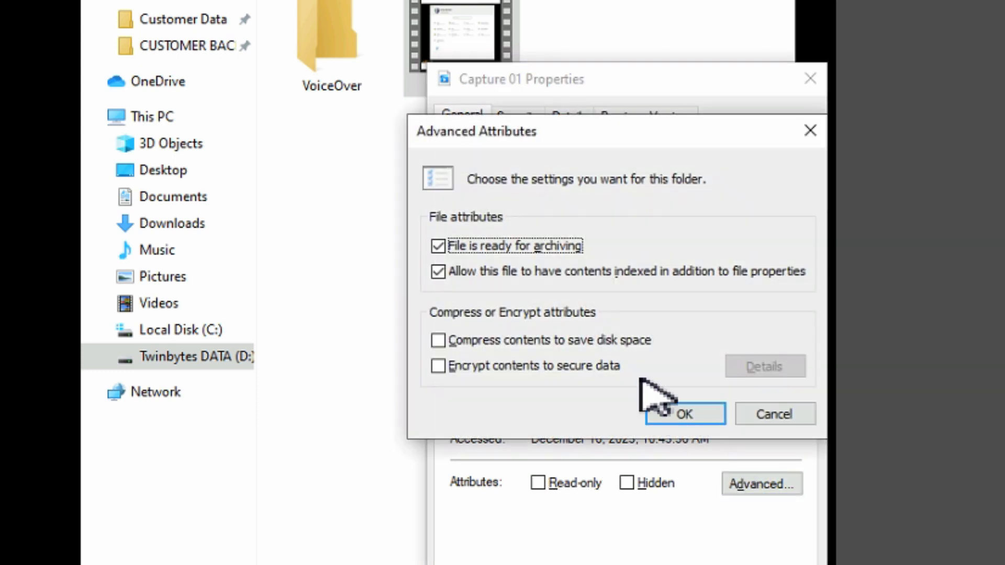
click(774, 414)
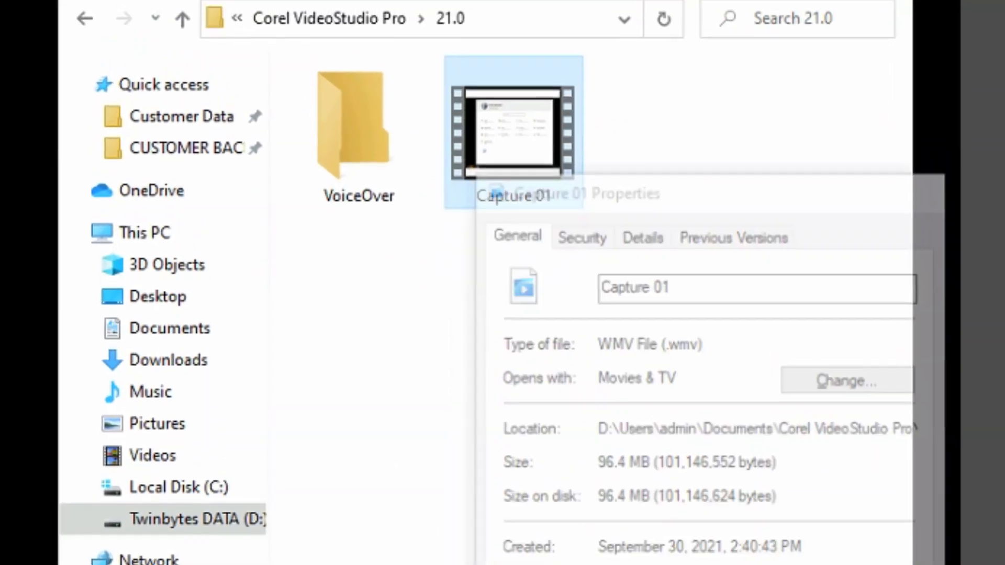
click(304, 18)
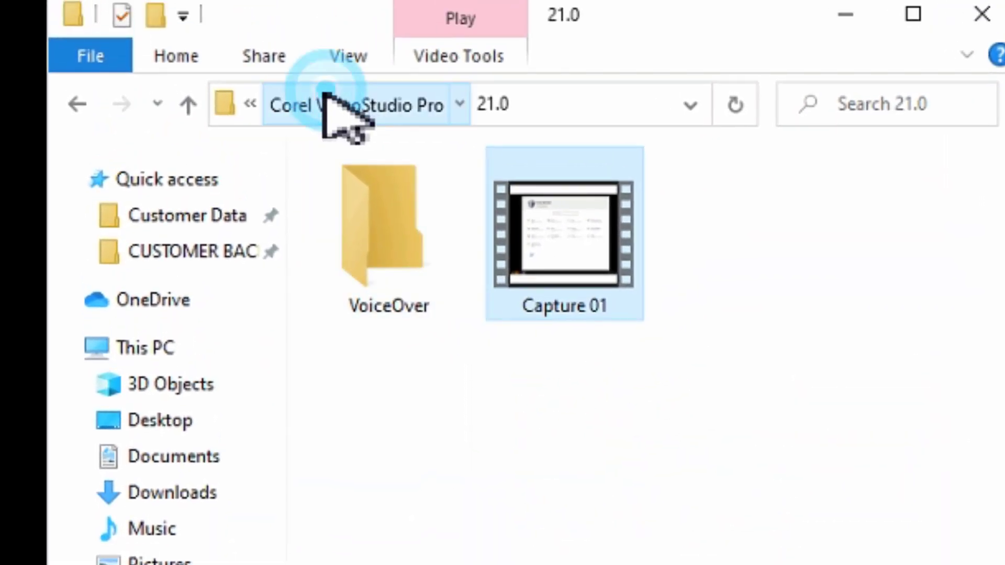
click(330, 112)
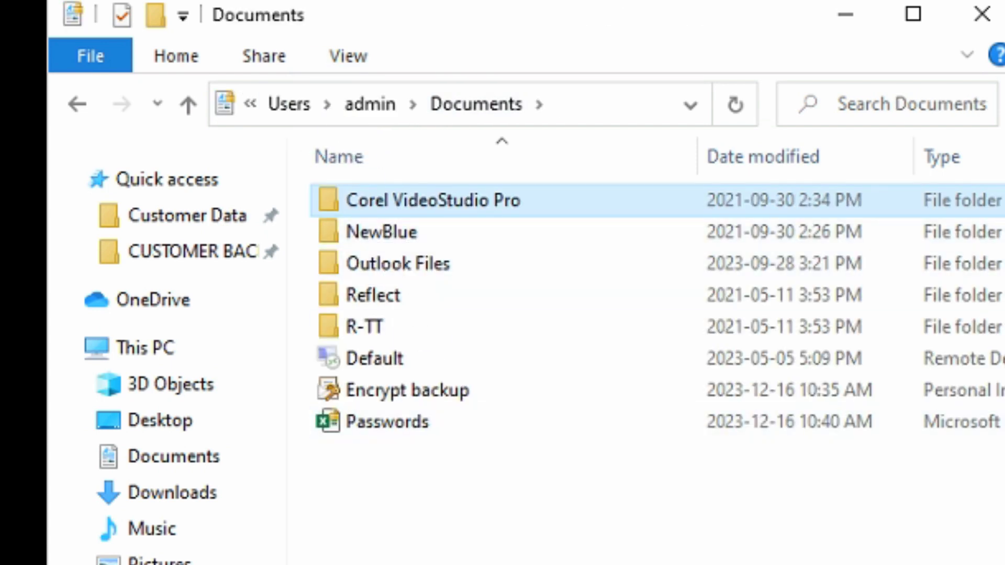
Create a New Text Document in Documents and switch to Large icons to show its lock.
right_click(409, 503)
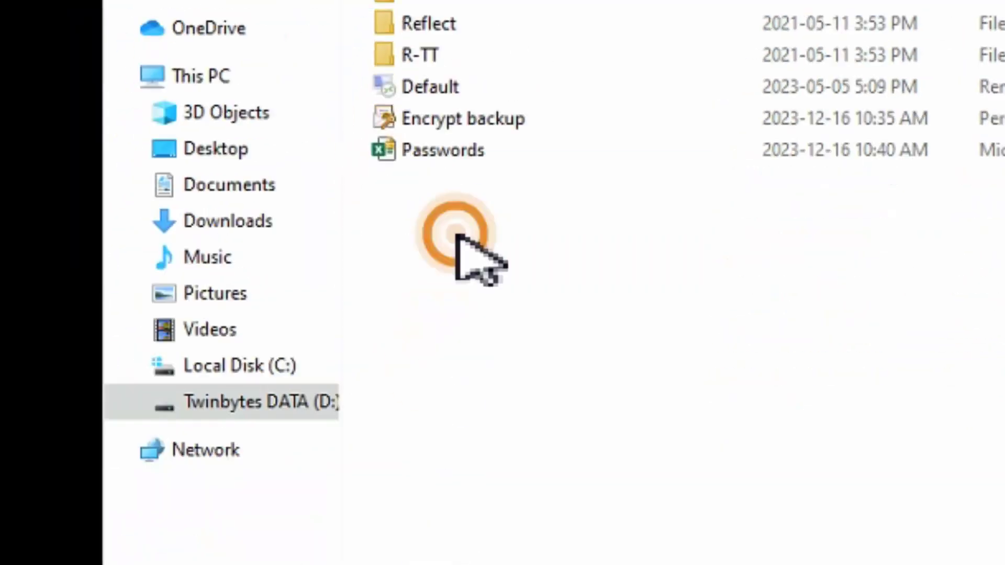
click(626, 233)
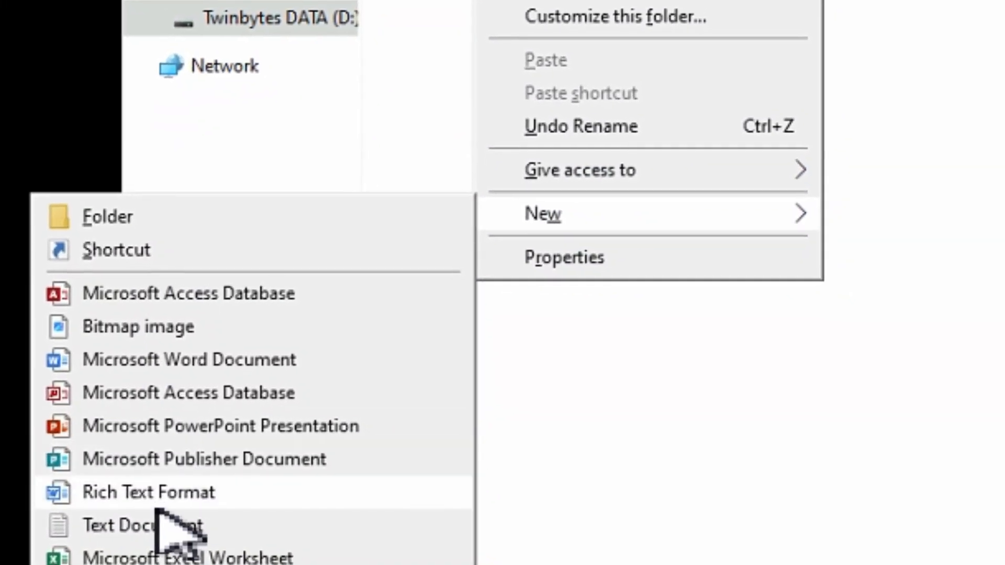
click(188, 531)
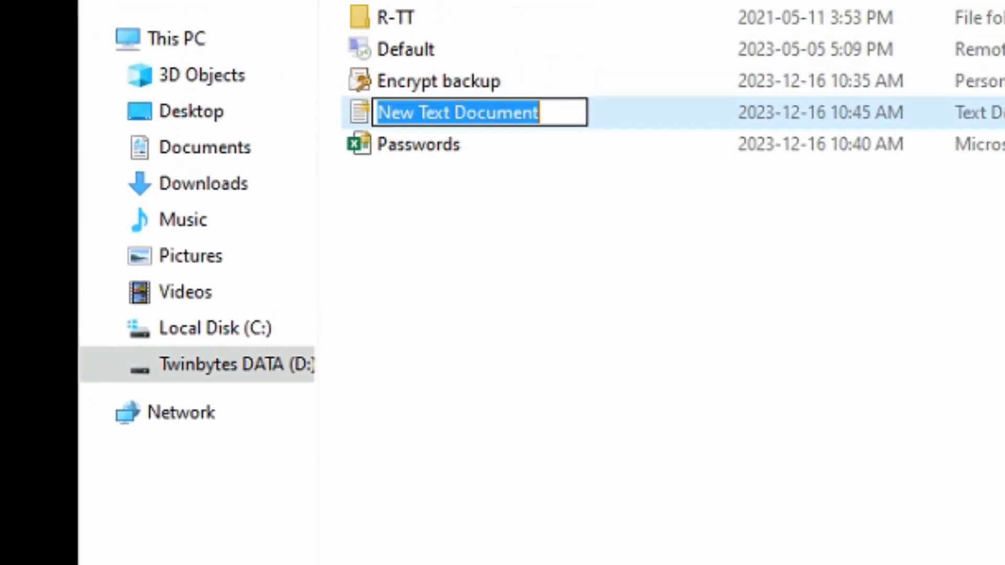
key(Return)
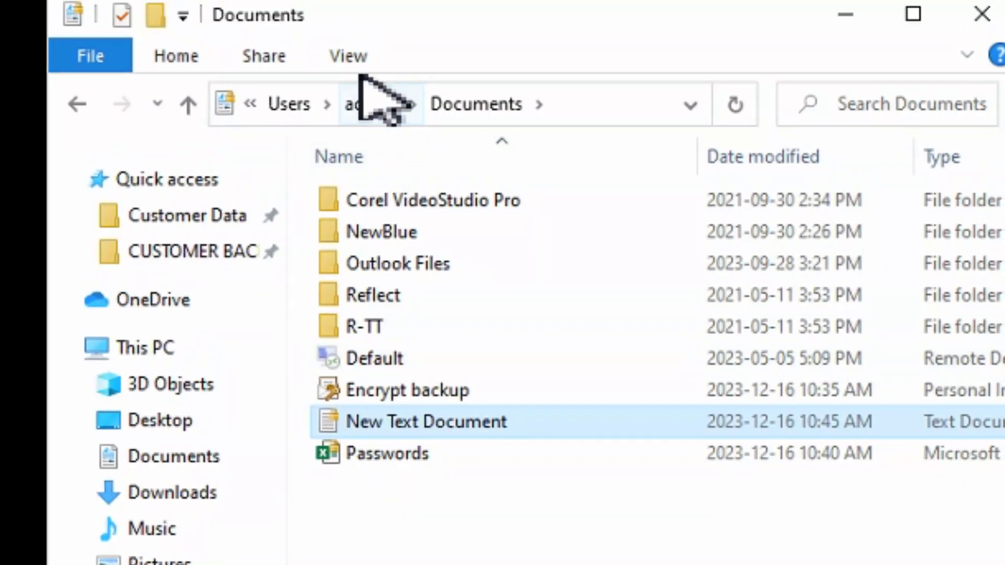
click(348, 56)
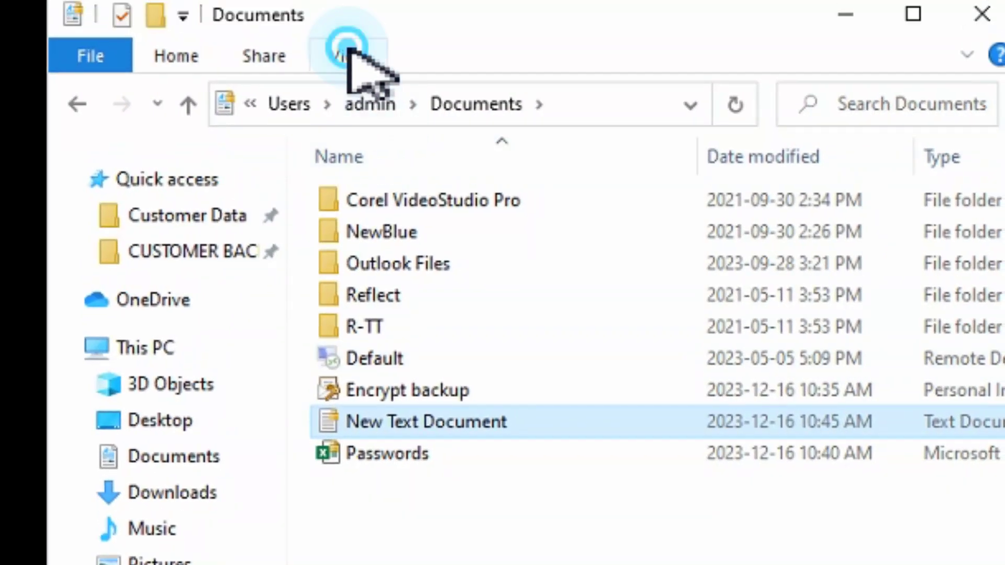
click(446, 100)
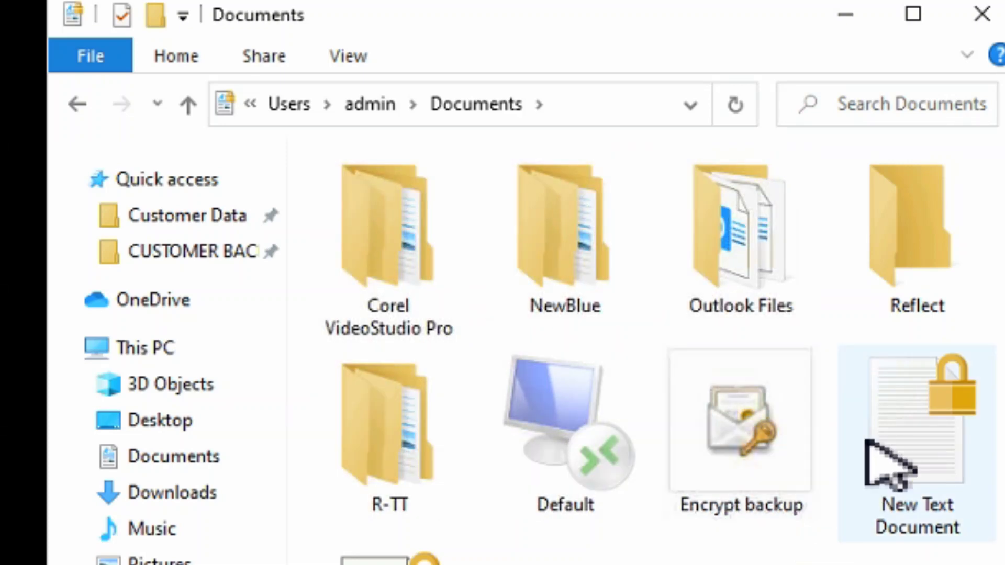
Turn off 'Encrypt contents to secure data' in New Text Document's advanced attributes and apply it.
right_click(952, 478)
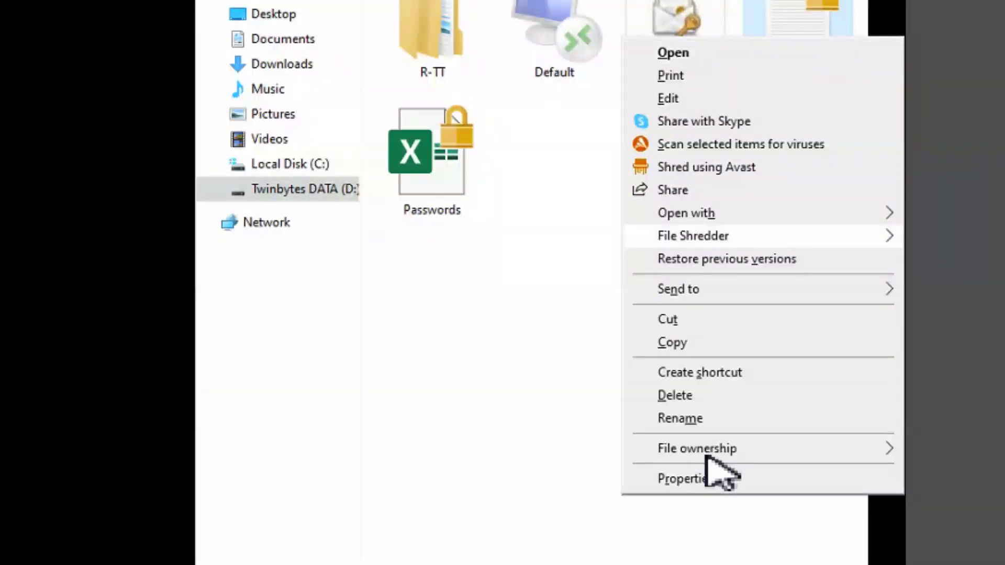
click(707, 519)
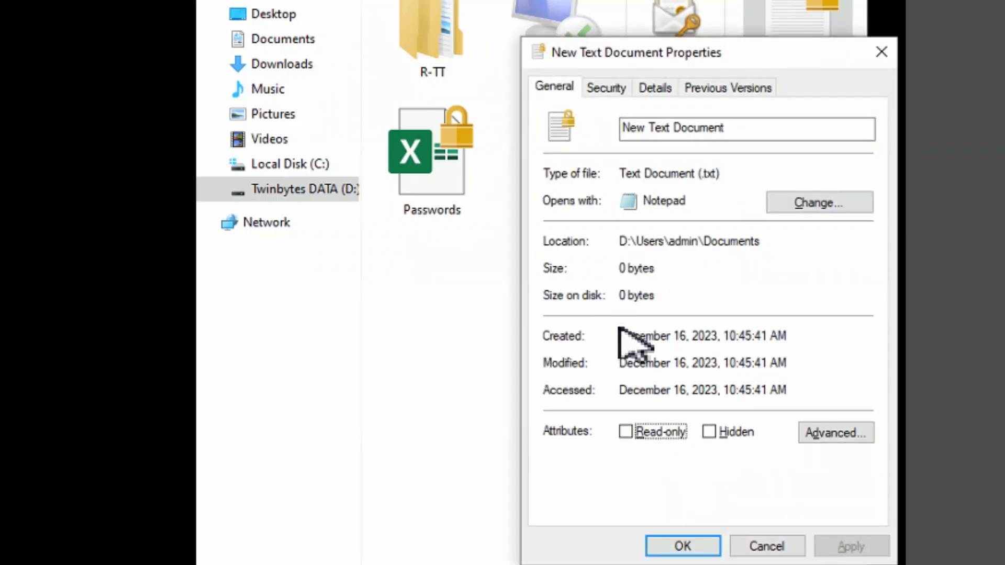
click(815, 434)
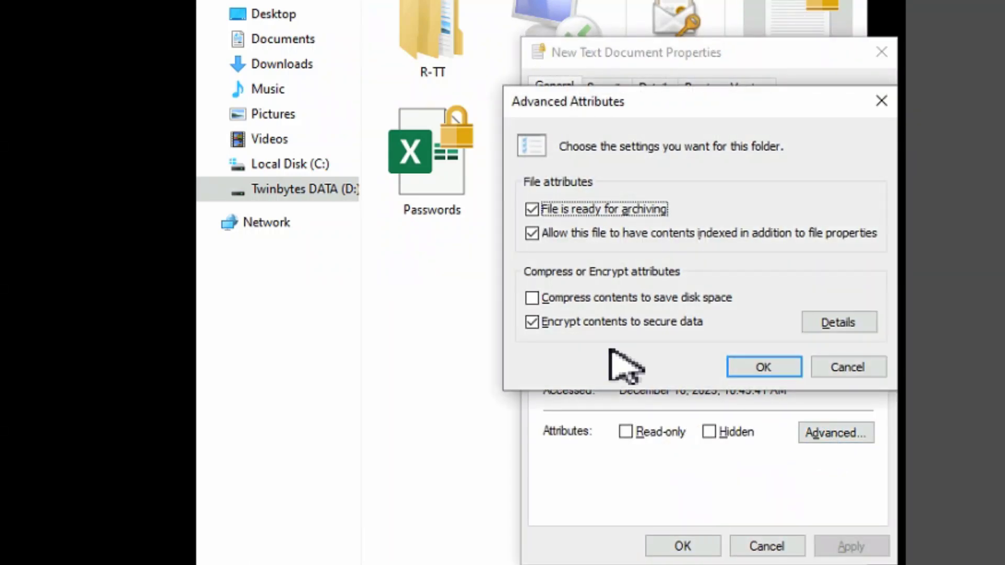
click(539, 329)
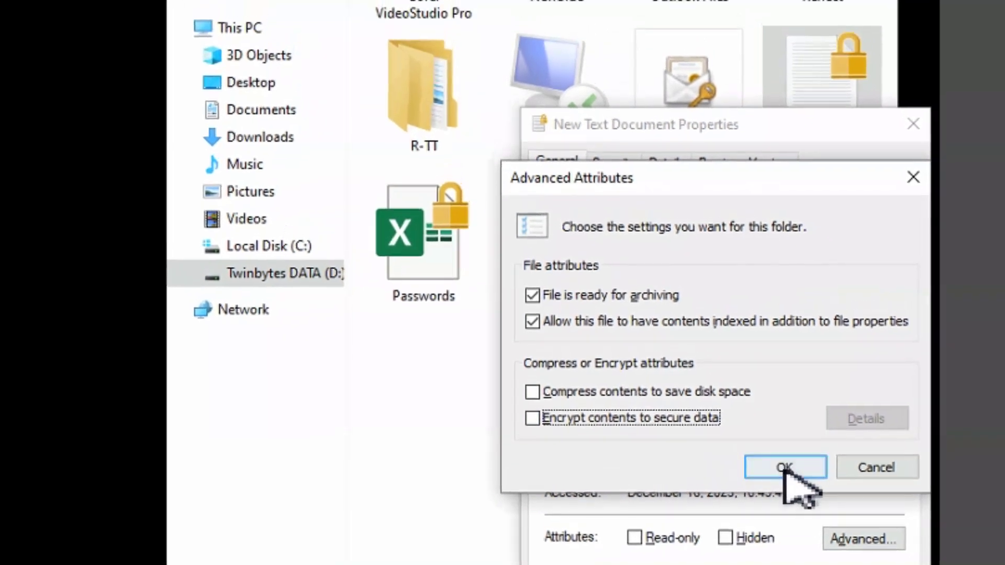
click(785, 467)
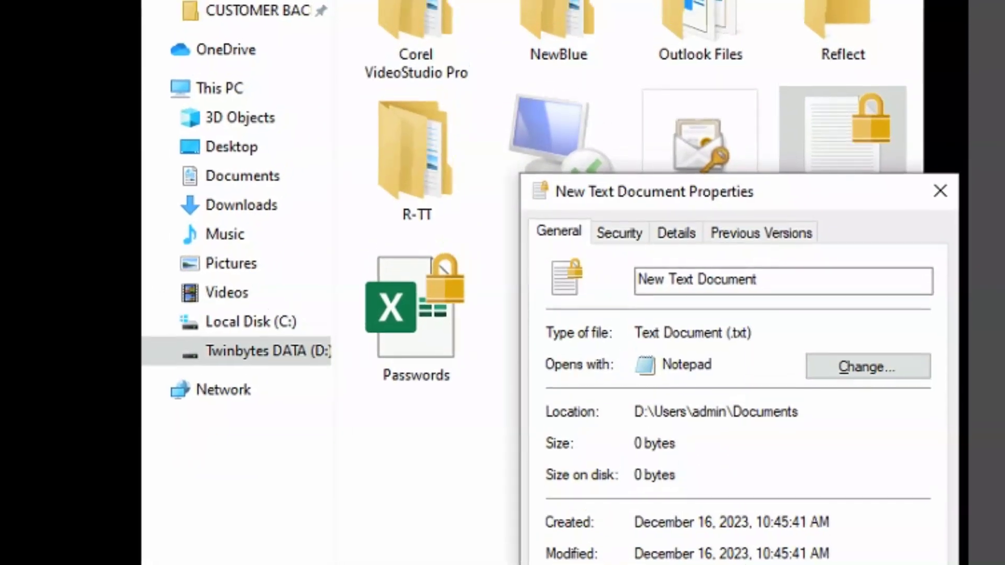
click(730, 564)
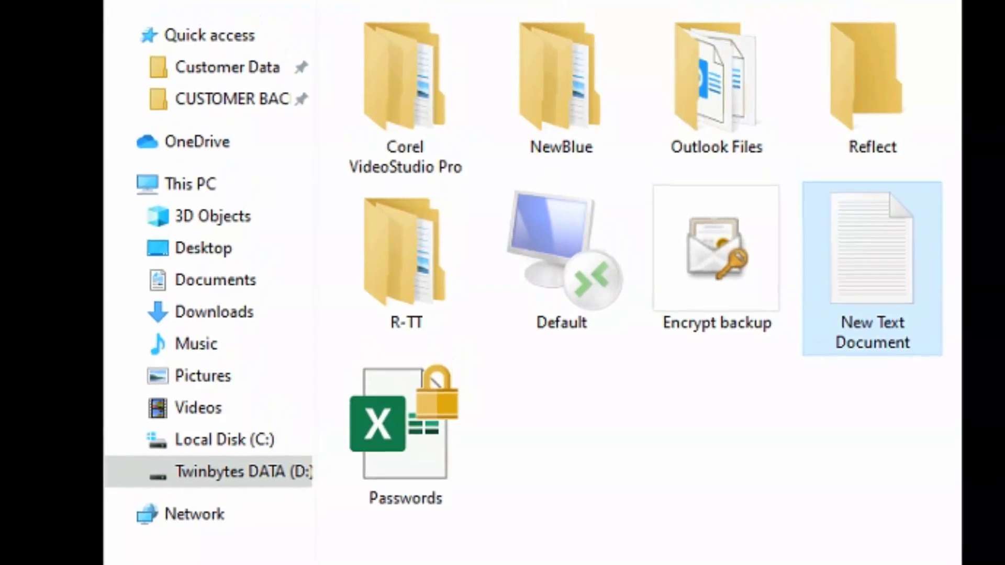